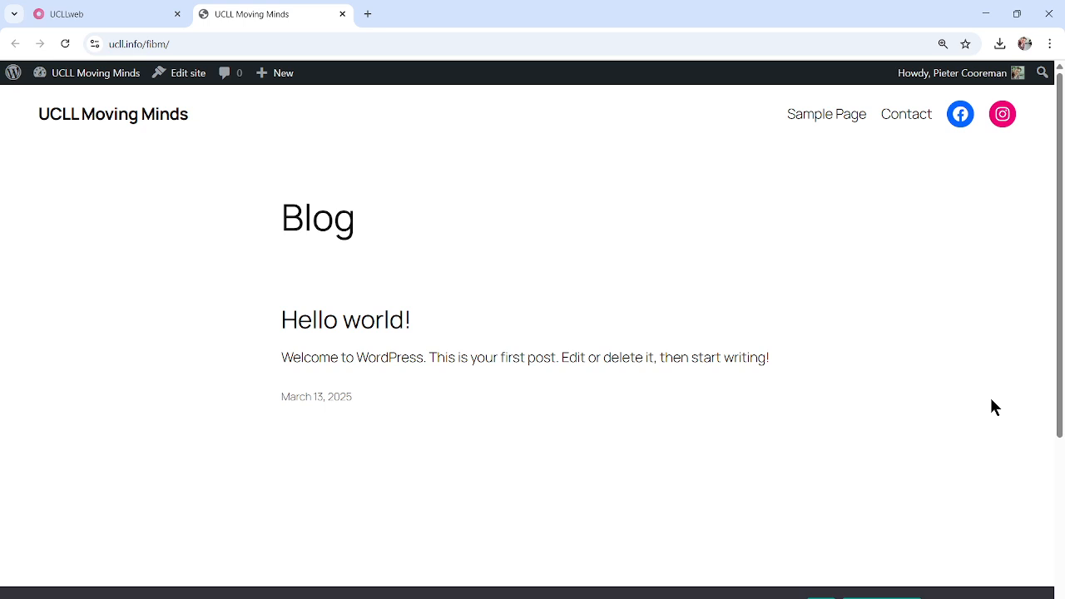
Activate the Getwid plugin from the Plugins list, then go to All Pages
mouse_move(67, 73)
click(66, 100)
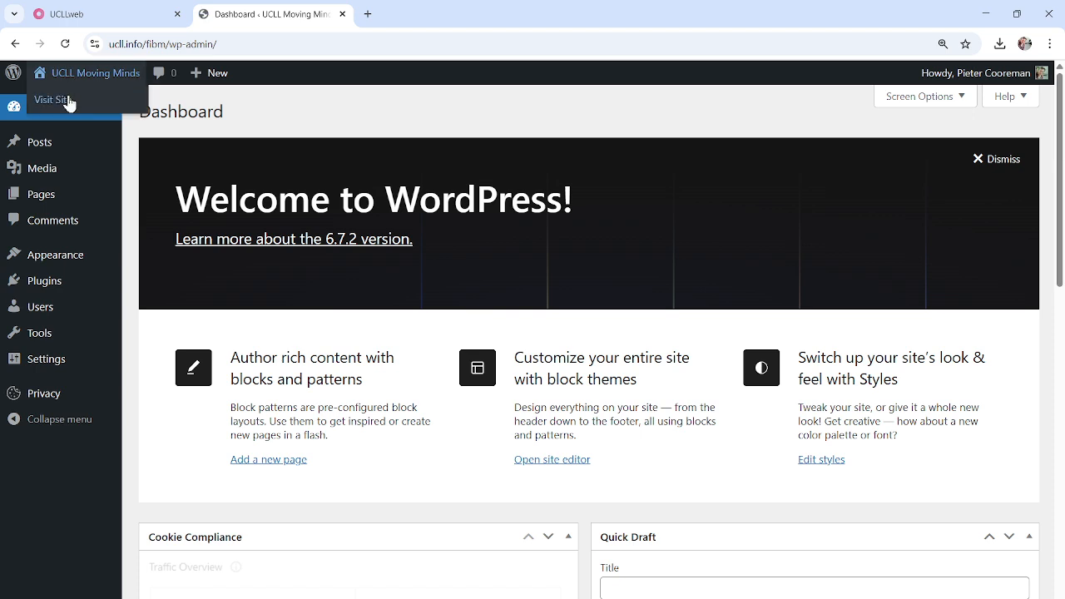
click(55, 286)
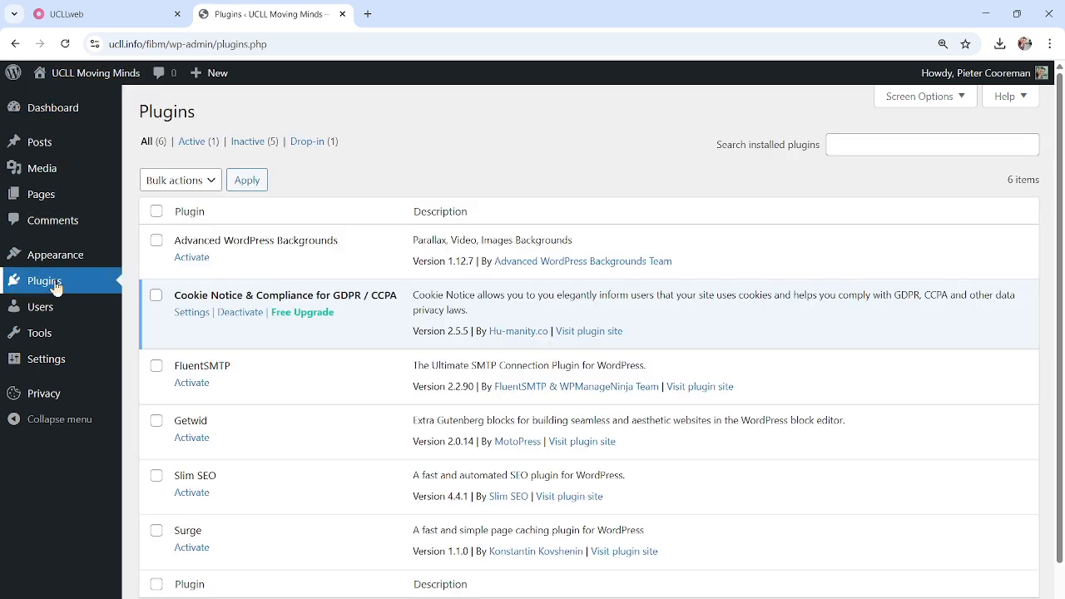
double_click(184, 420)
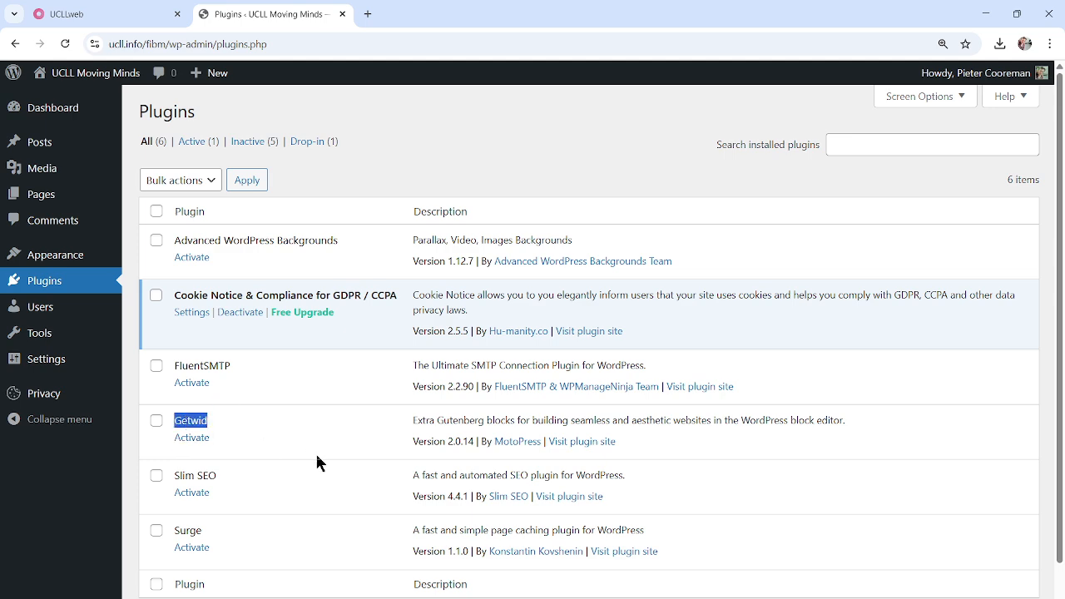
click(192, 437)
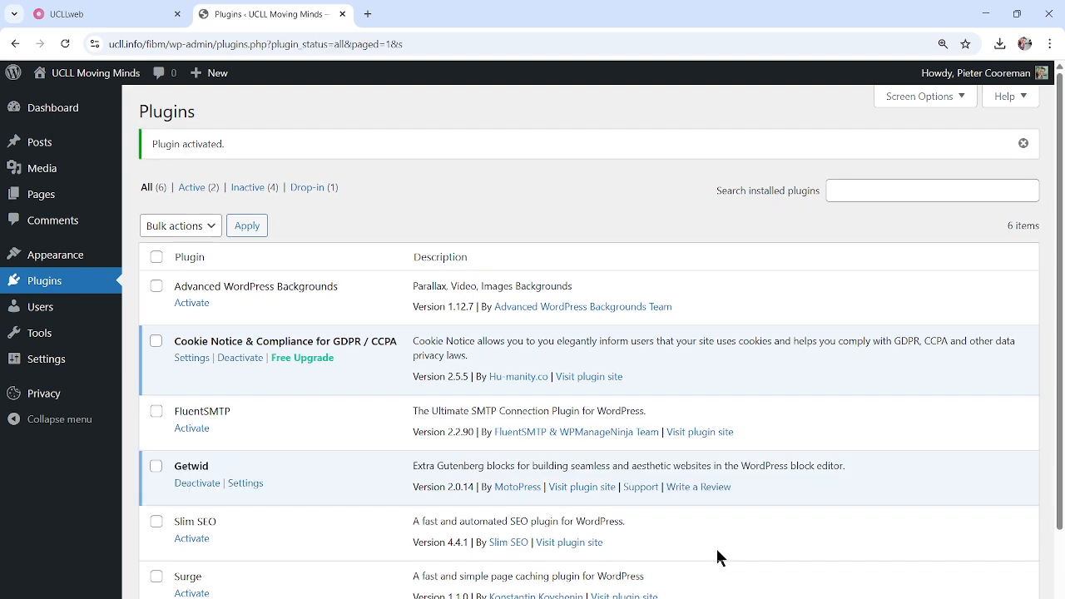
mouse_move(68, 194)
click(173, 200)
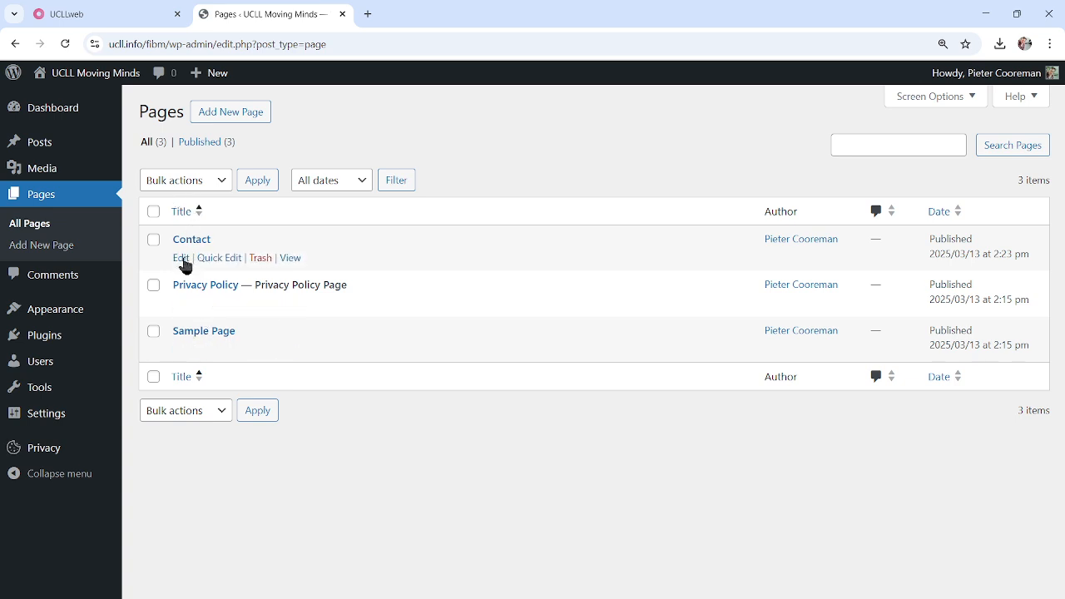
Open the Contact page in the editor, dismissing the pattern chooser and showing List View
click(182, 259)
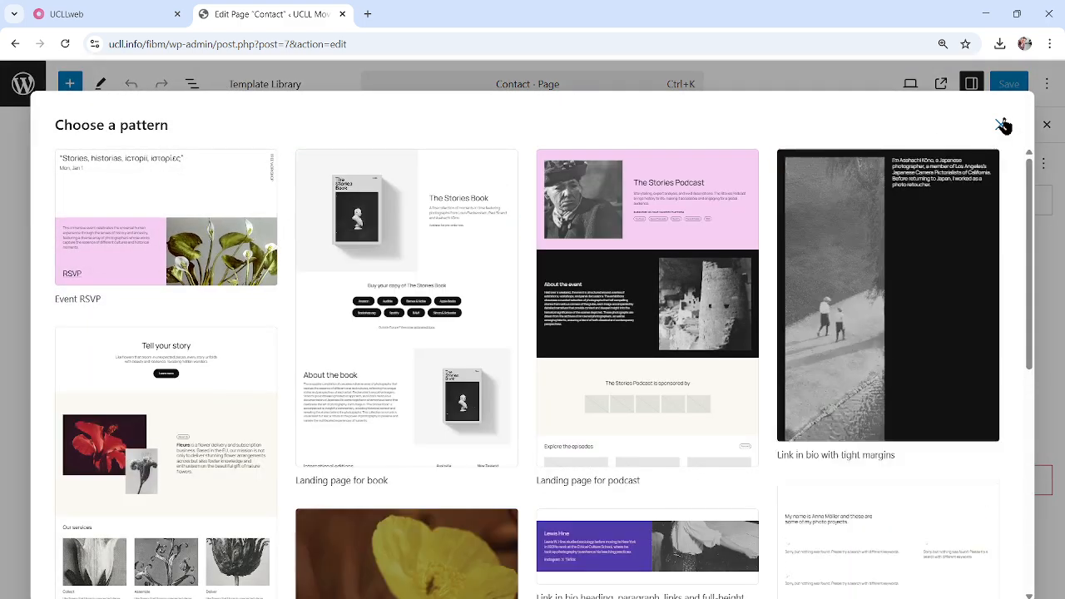
click(1004, 125)
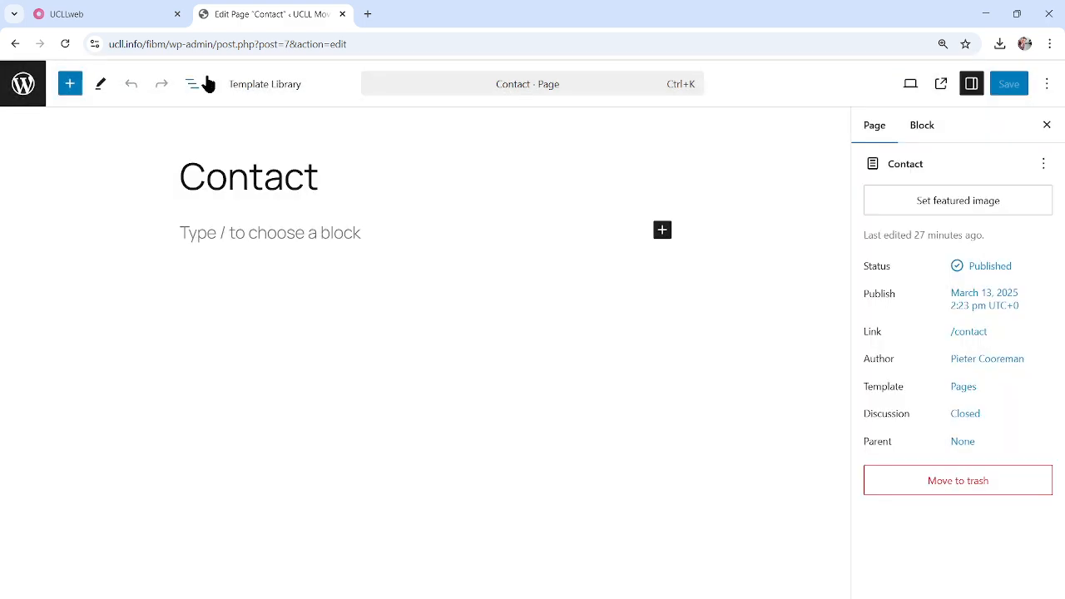
click(191, 84)
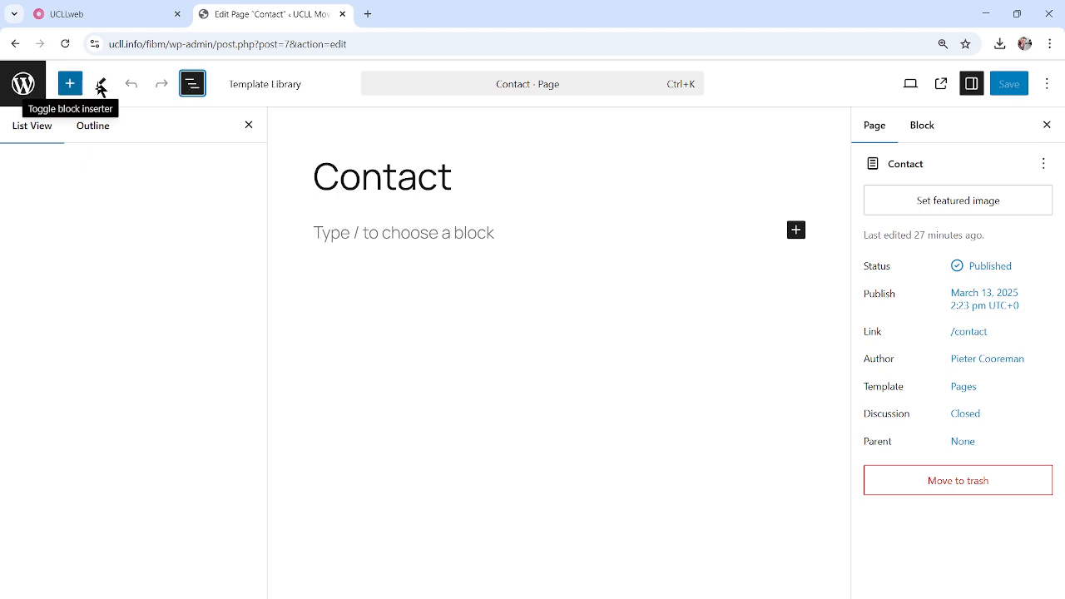
Insert a Template Library block, close its dialog without a template, then delete the block
drag(304, 88, 231, 92)
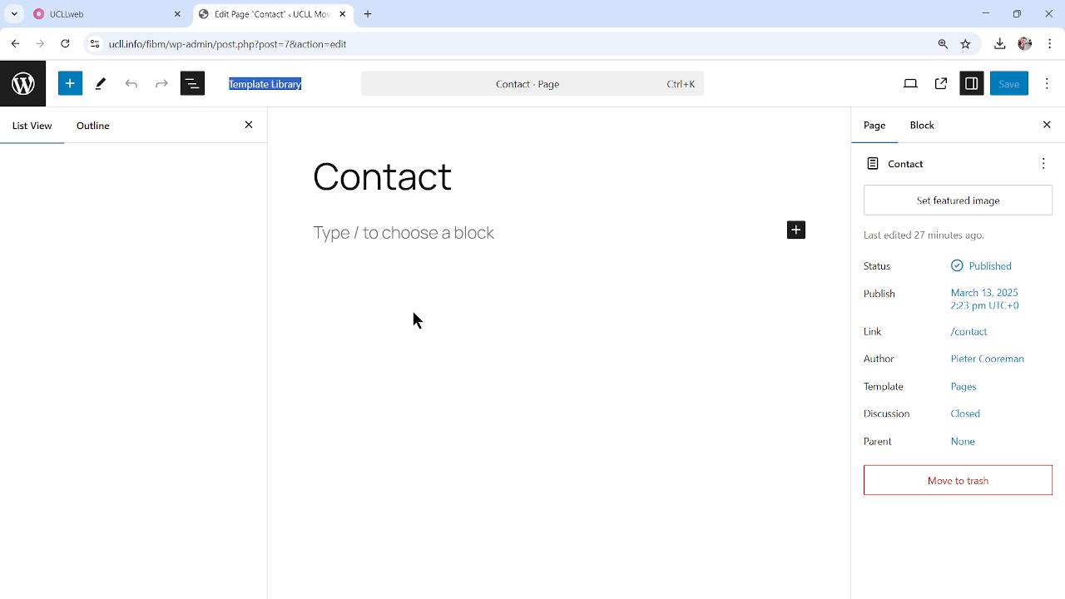
click(268, 88)
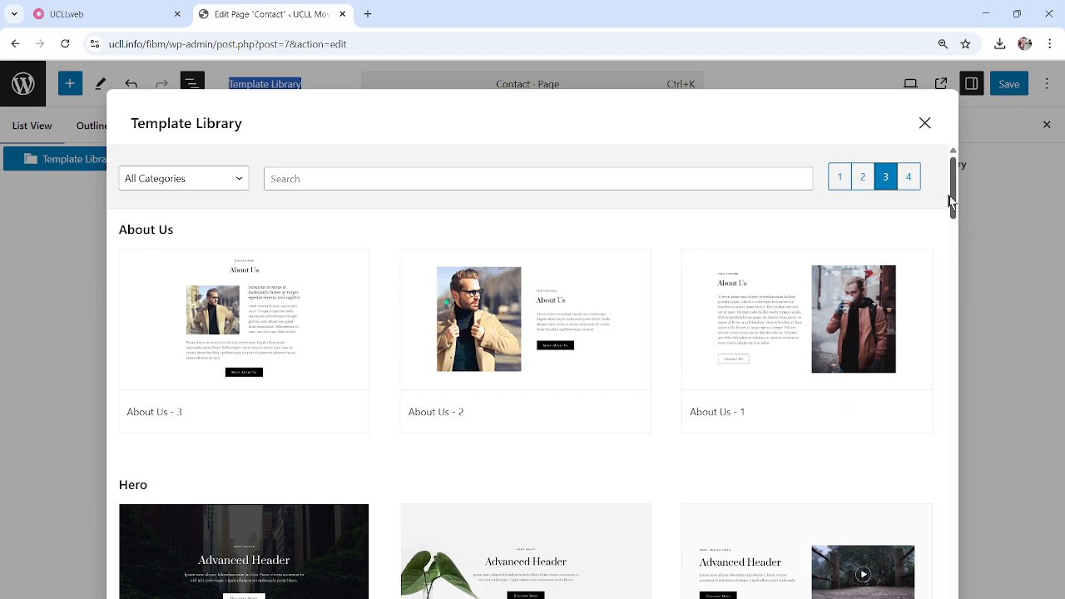
drag(955, 194, 955, 287)
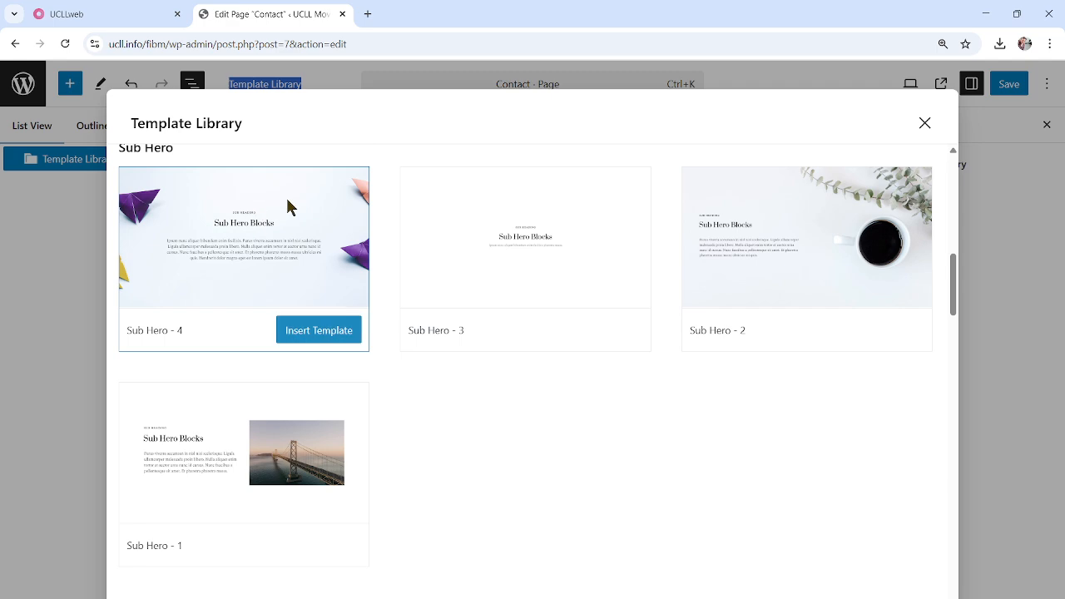
click(925, 124)
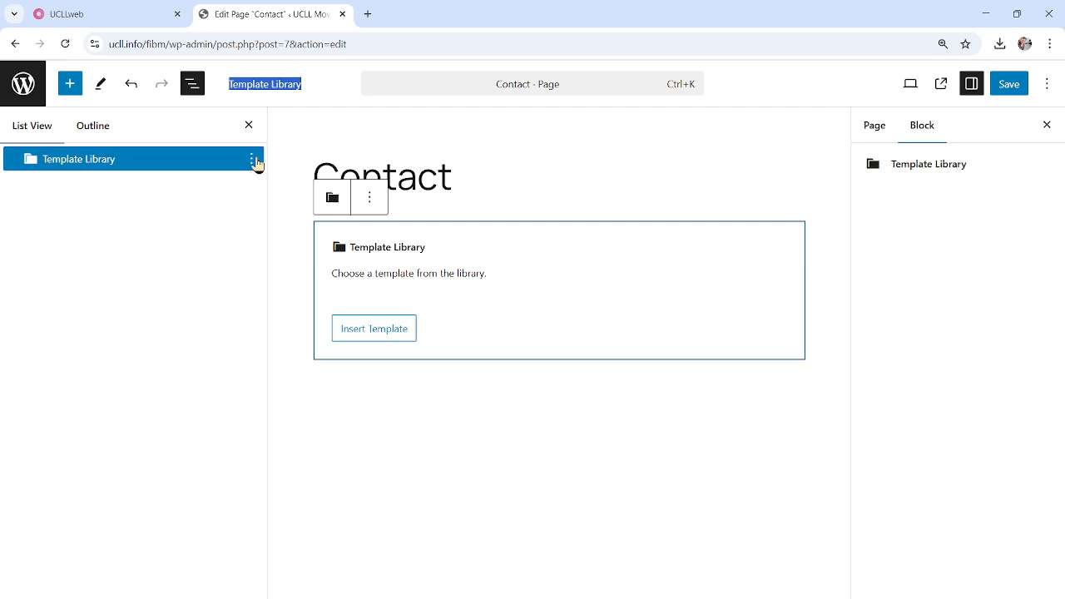
click(252, 159)
click(283, 472)
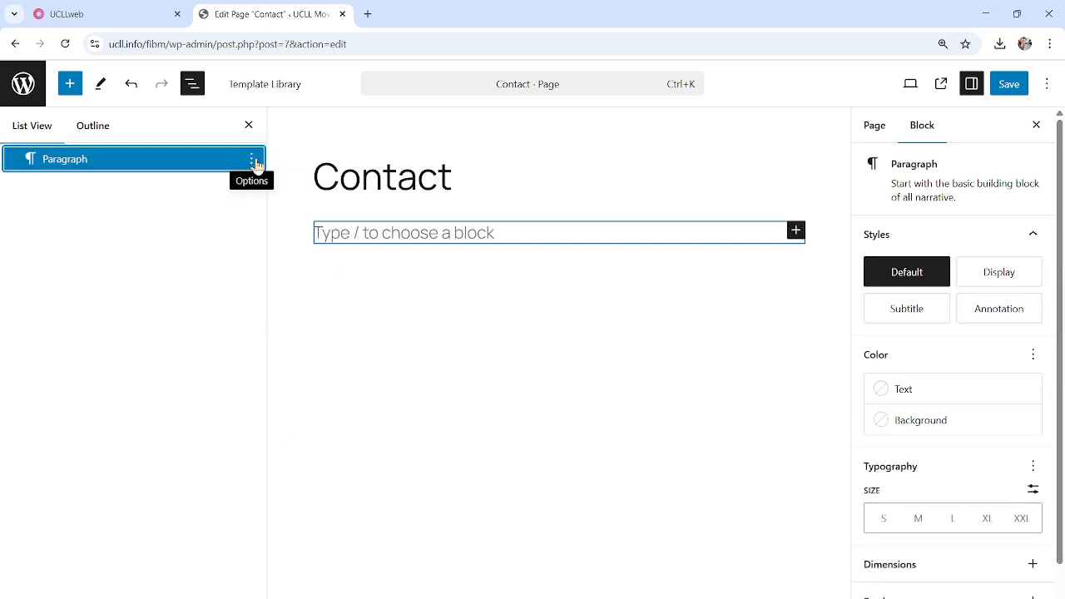
Insert a Getwid Contact Form block from the full Getwid Blocks list, with a paragraph below it
click(795, 230)
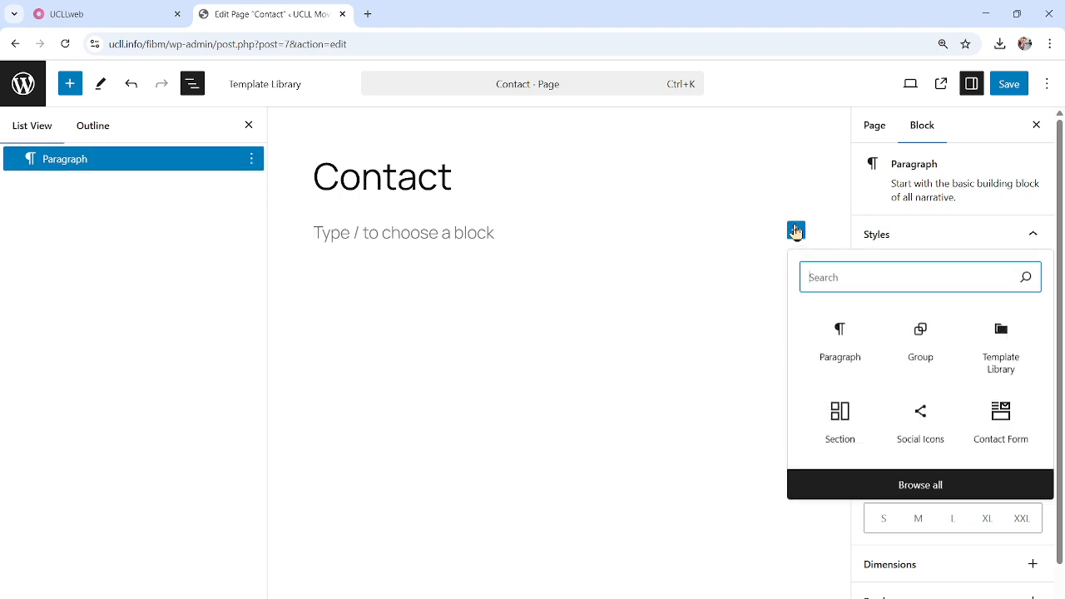
click(919, 485)
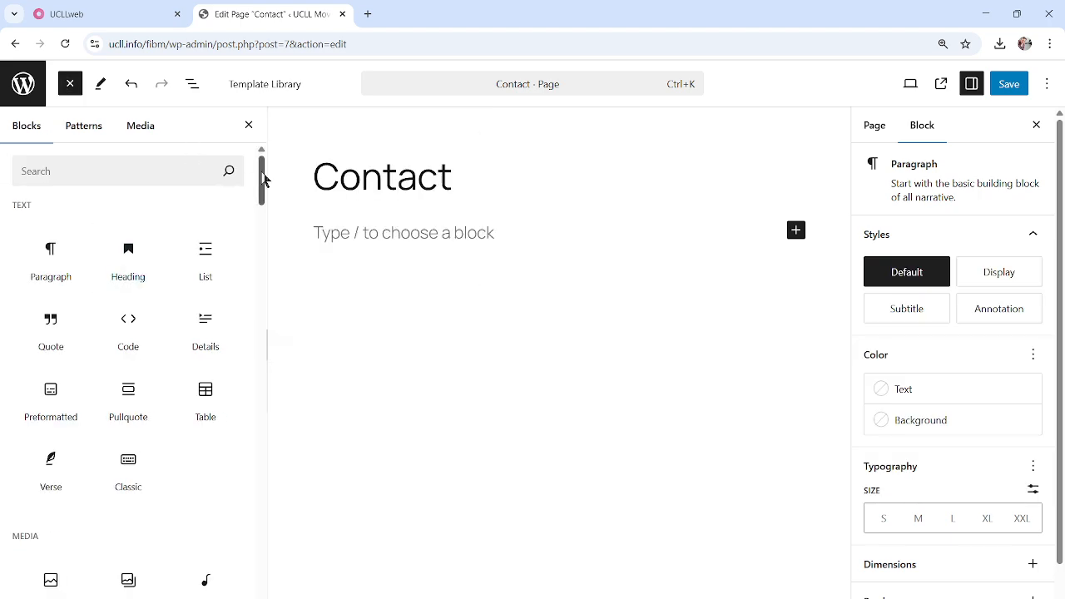
drag(263, 179, 275, 481)
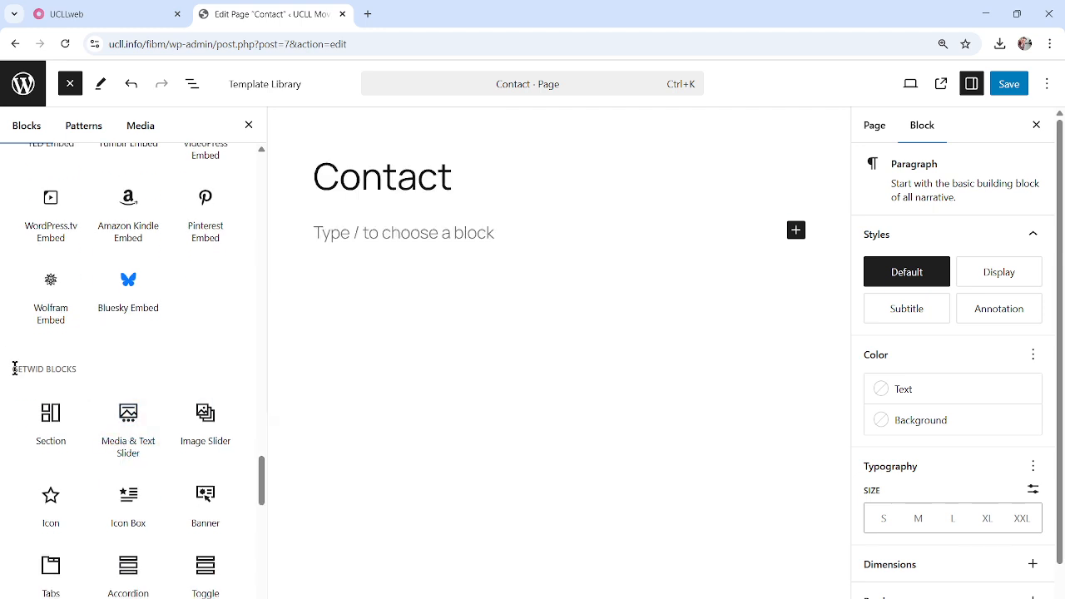
drag(14, 368, 114, 385)
drag(262, 476, 262, 505)
mouse_move(84, 311)
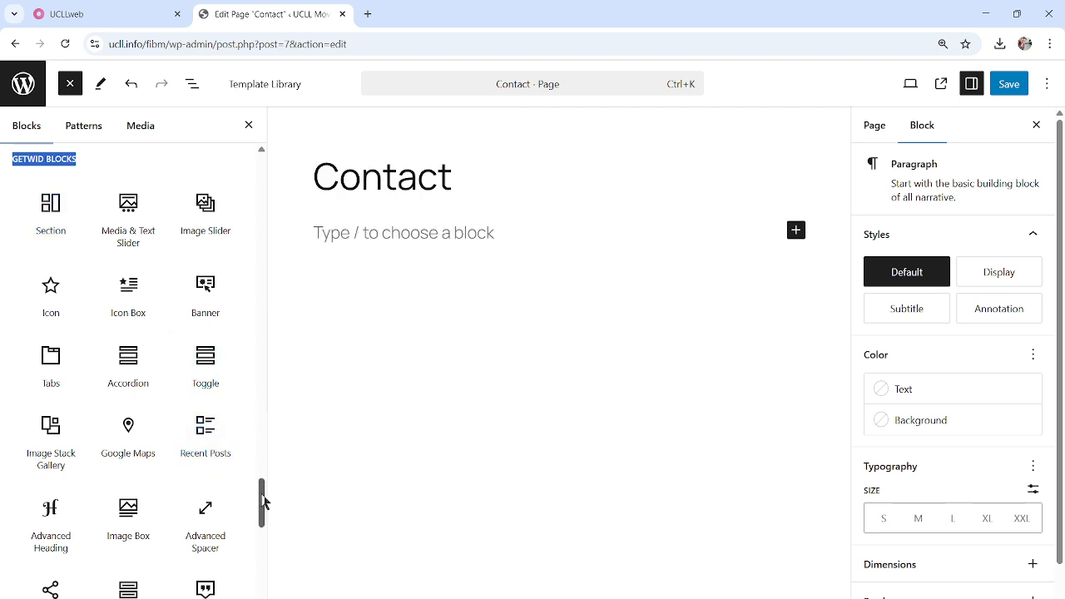
drag(262, 495, 265, 544)
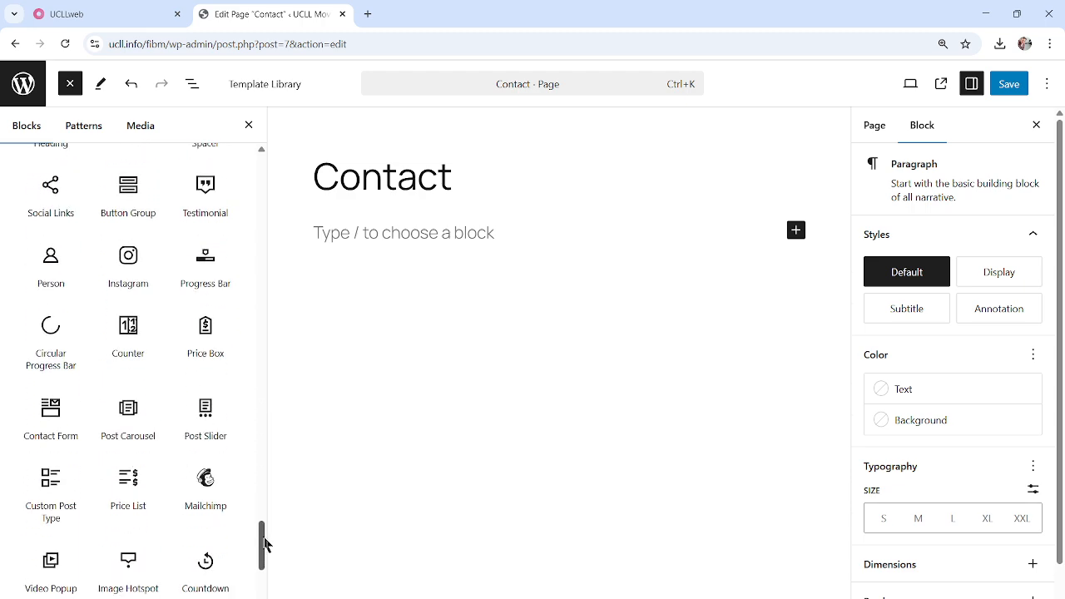
click(50, 408)
click(554, 526)
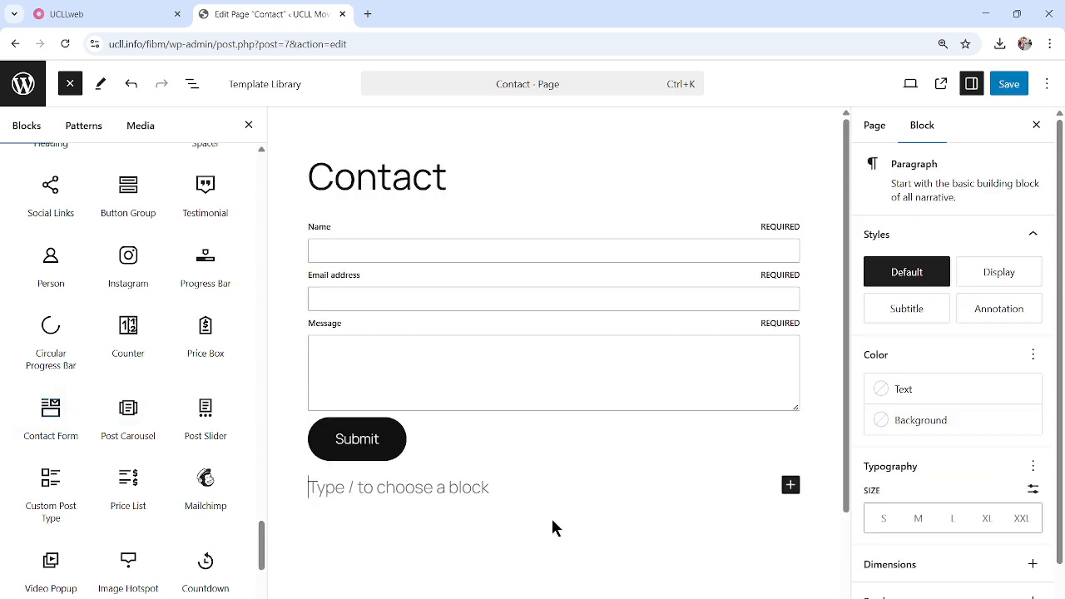
Close the block list and delete the empty paragraph below the form via List View
scroll(80, 456, up, 4)
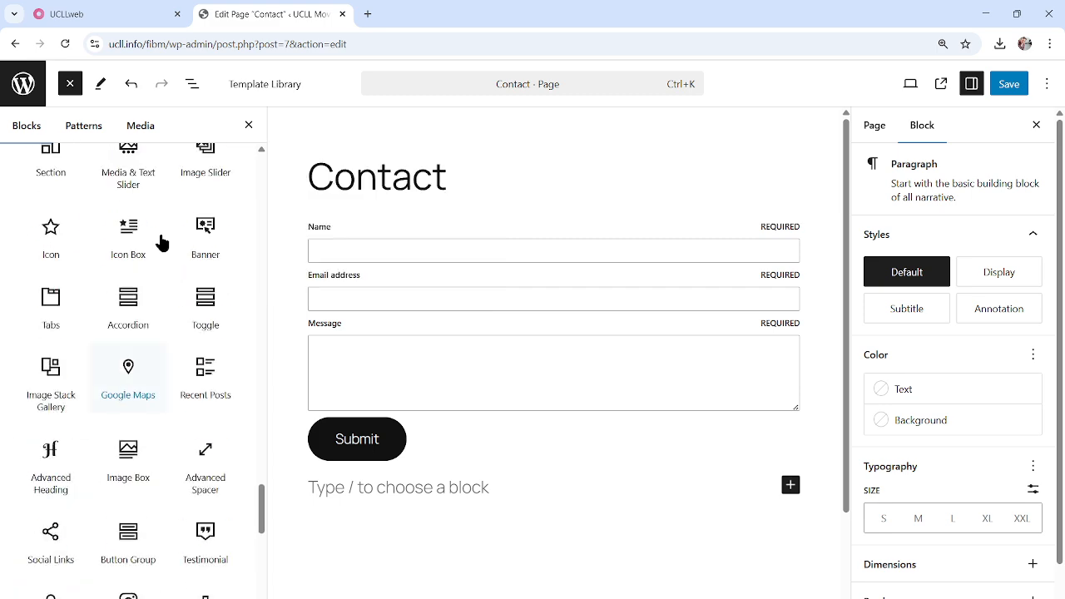
scroll(203, 316, up, 4)
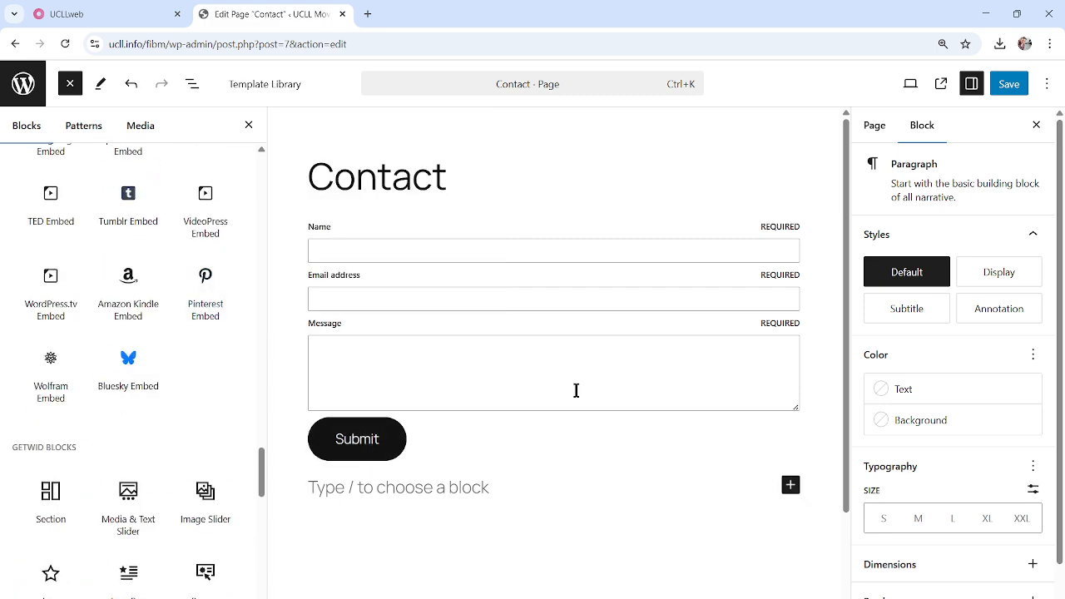
click(248, 125)
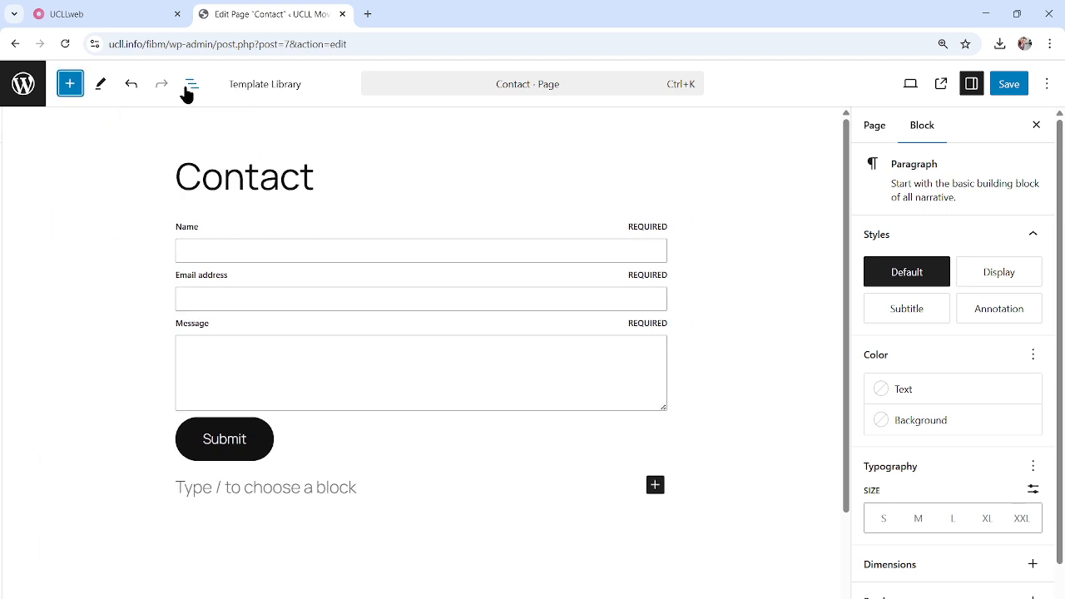
click(191, 84)
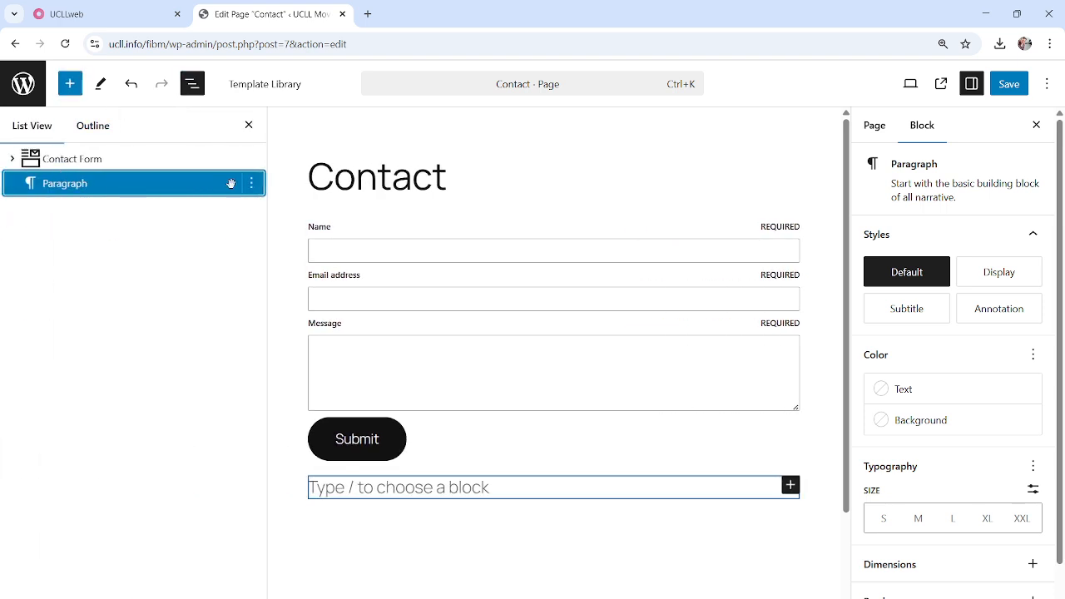
click(251, 189)
click(297, 589)
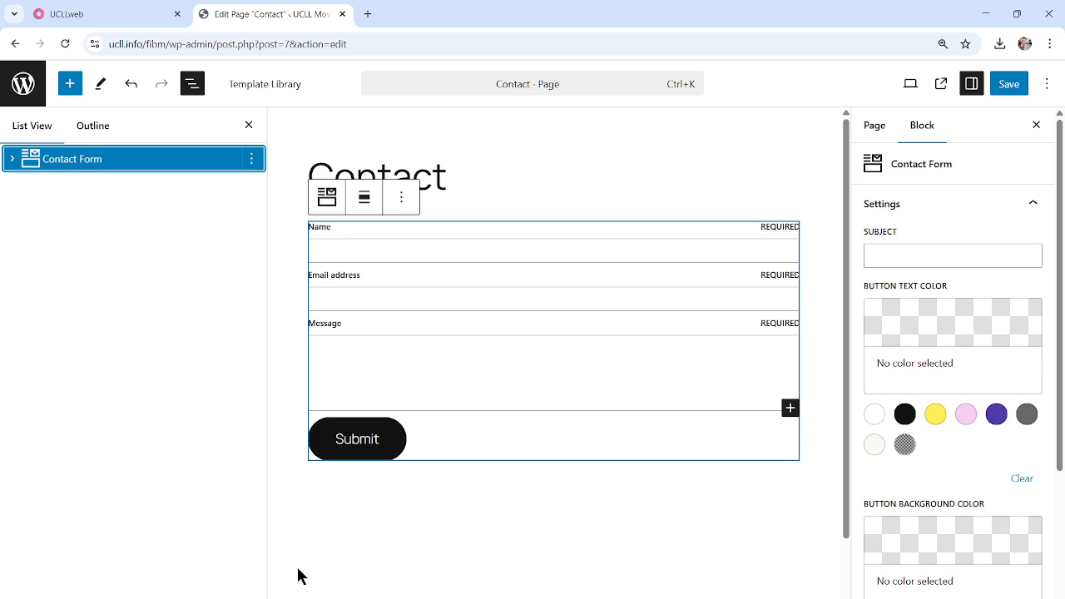
Remove the re-added empty paragraph, save the Contact page and view it live
click(580, 156)
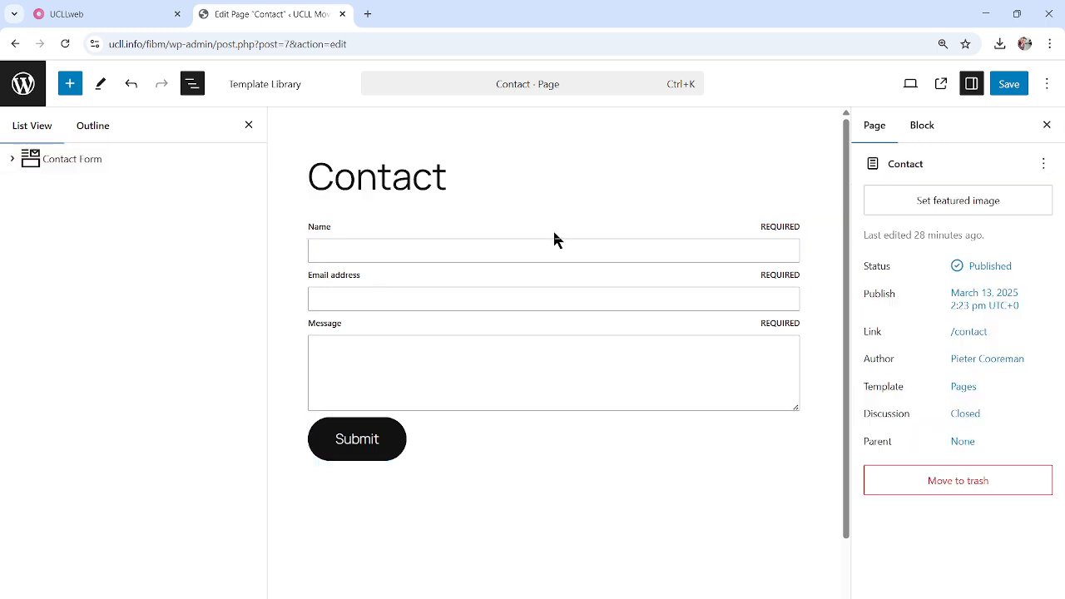
click(510, 574)
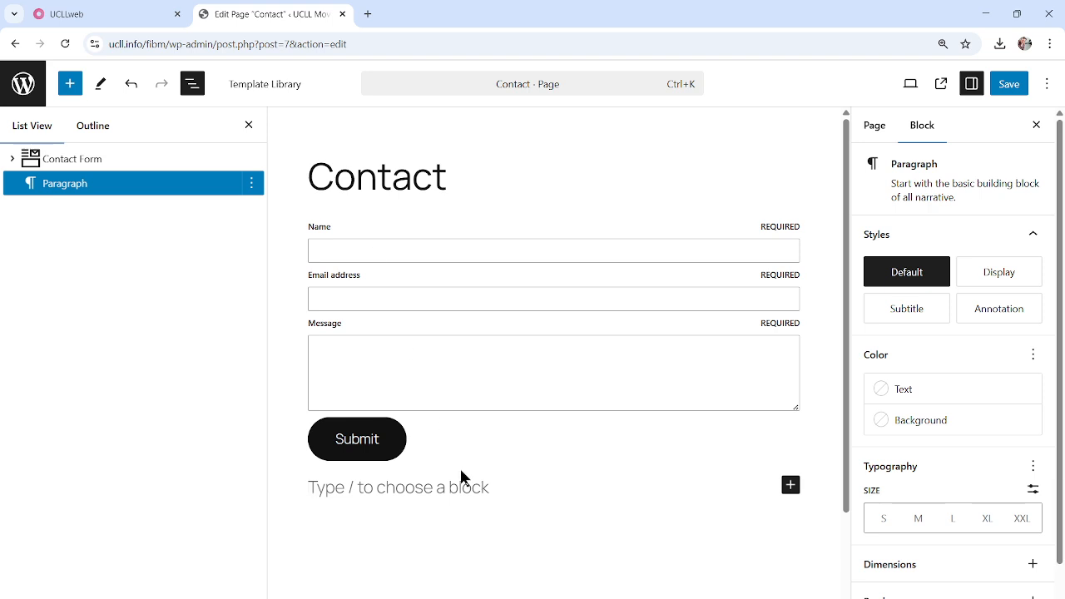
click(253, 188)
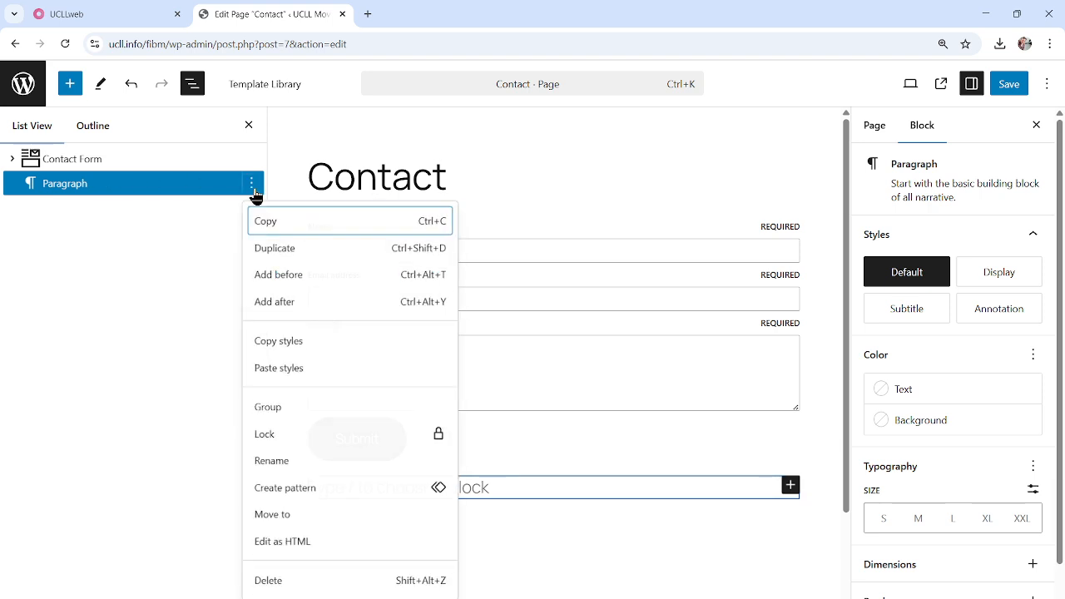
click(271, 582)
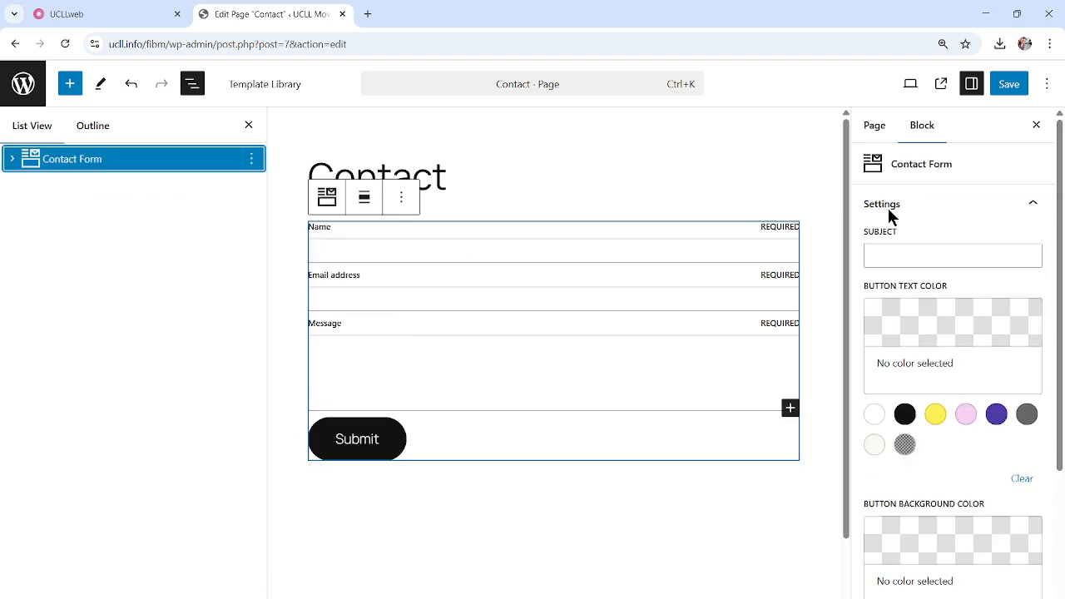
click(1010, 86)
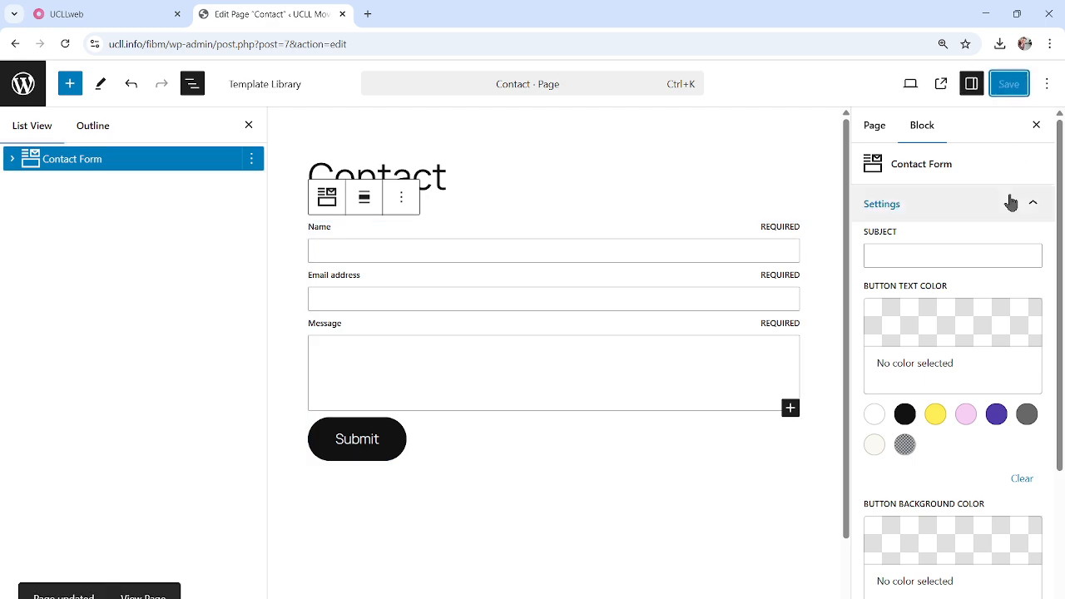
click(941, 84)
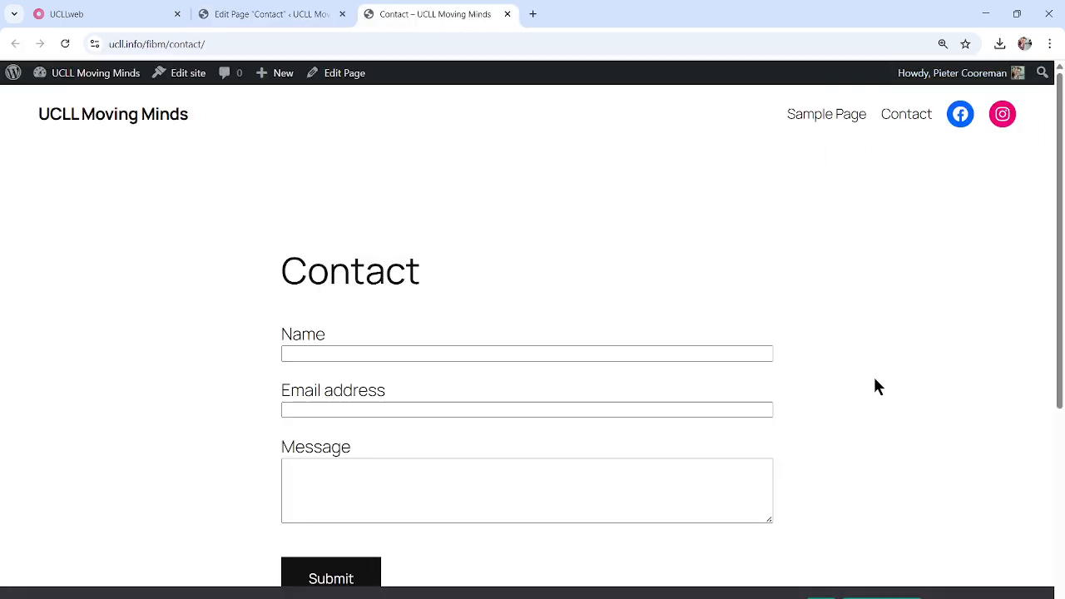
Submit the live contact form with a test name, e-mail address and message
scroll(877, 384, down, 2)
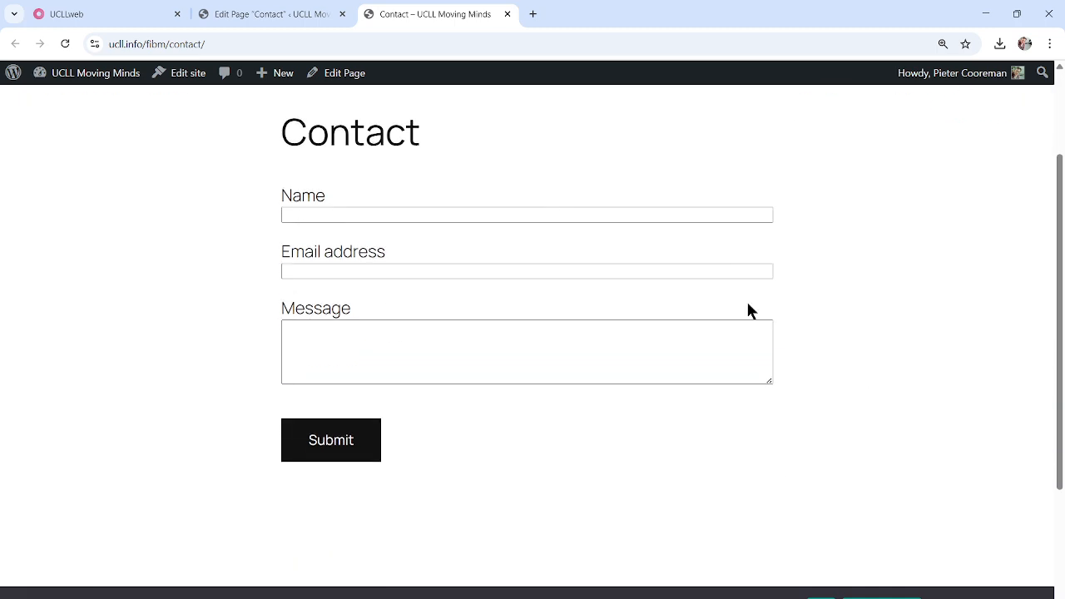
click(556, 214)
text(Piete)
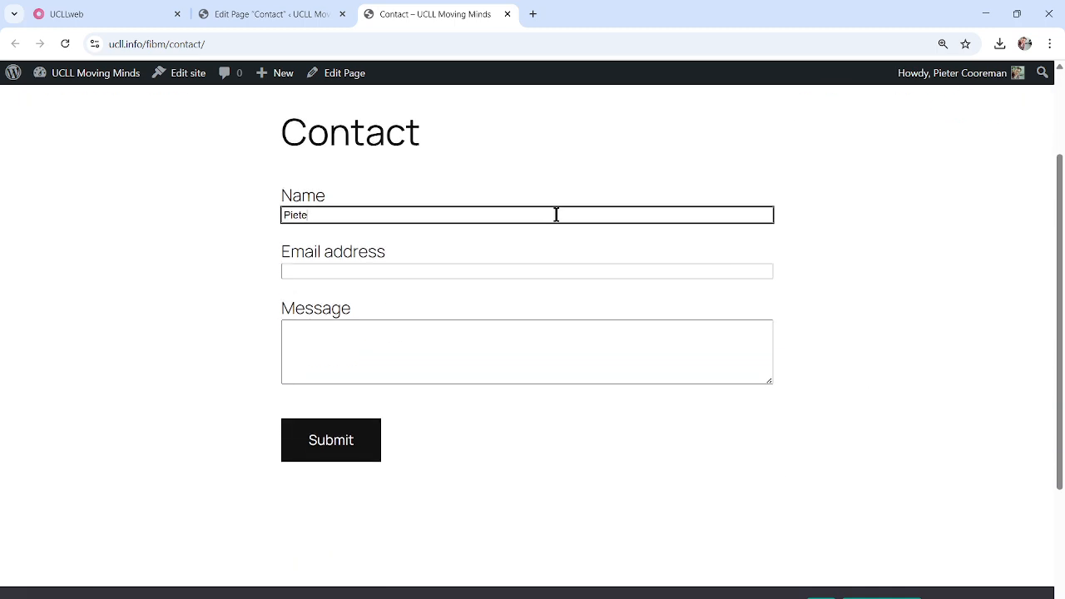
text(r)
key(Tab)
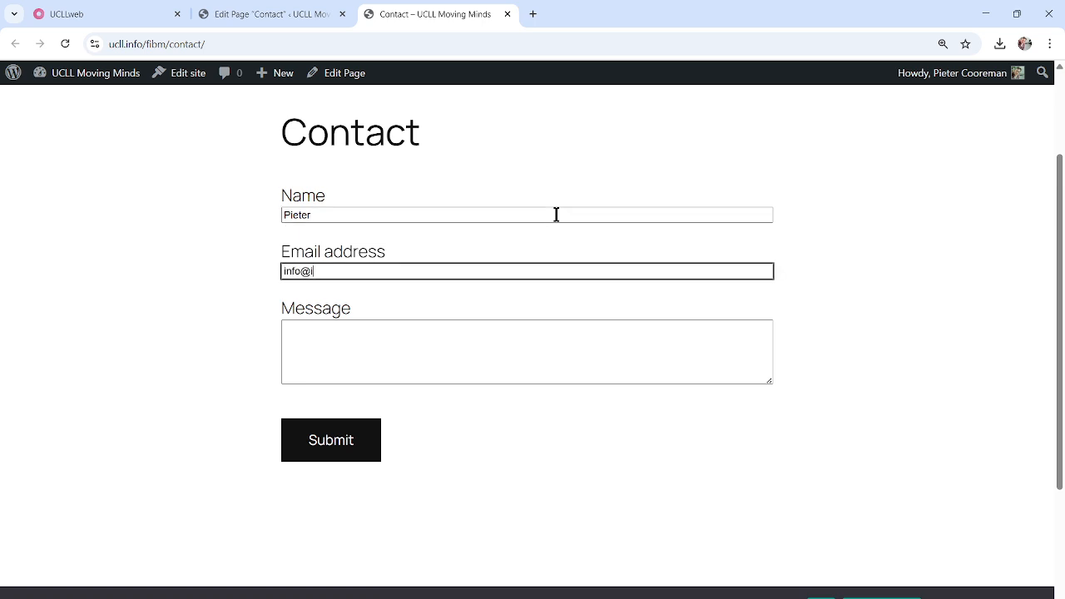
key(Tab)
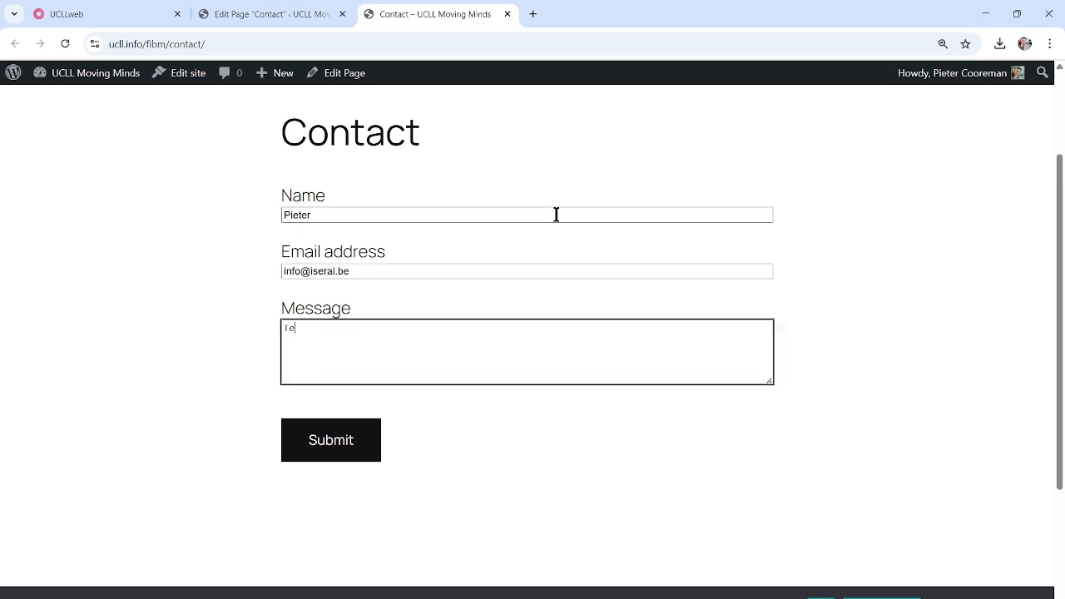
click(356, 445)
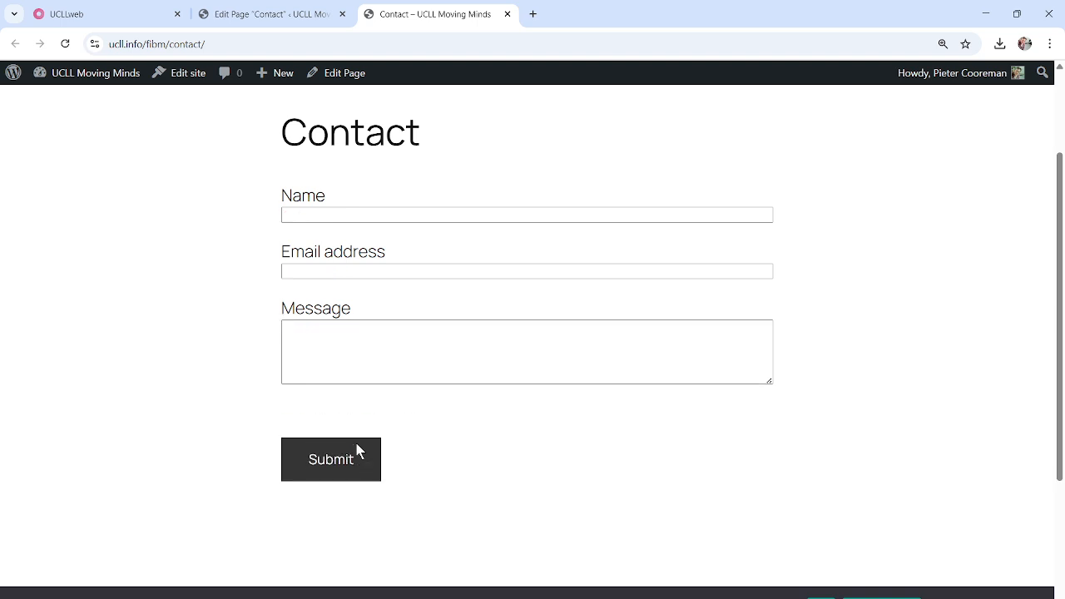
click(533, 15)
Confirm in Gmail that the 'Contact Form' email with the 'Test' message arrived, then return to Contact
text(gmail.com)
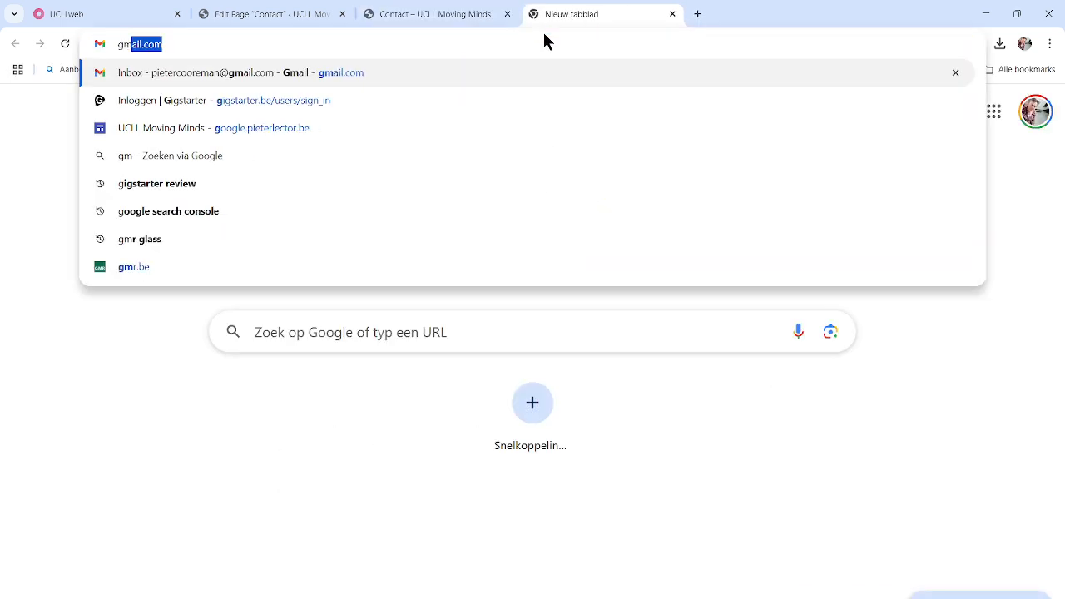
key(Return)
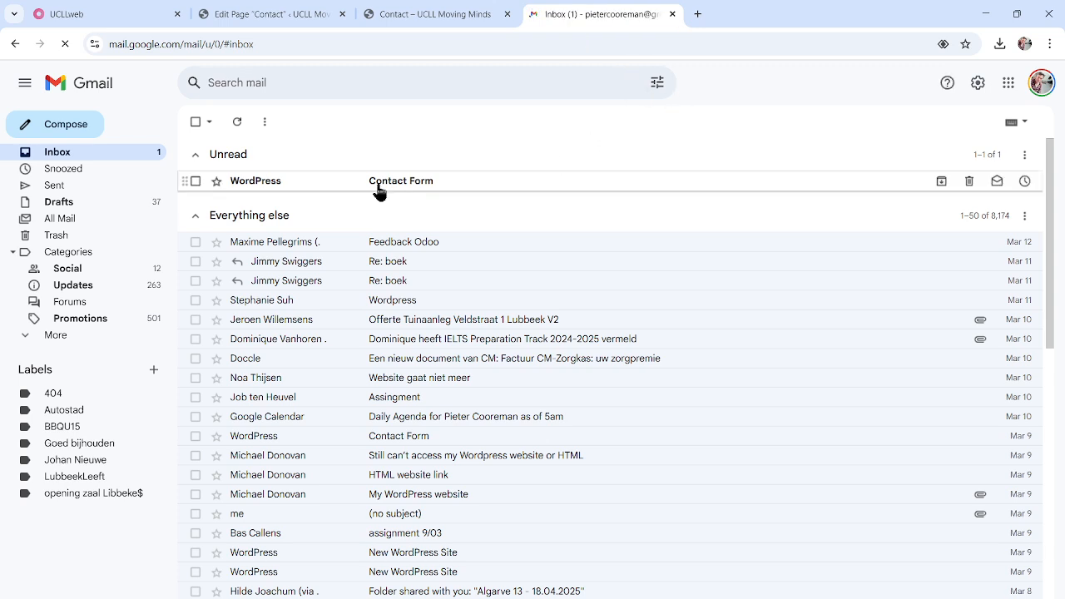
click(426, 190)
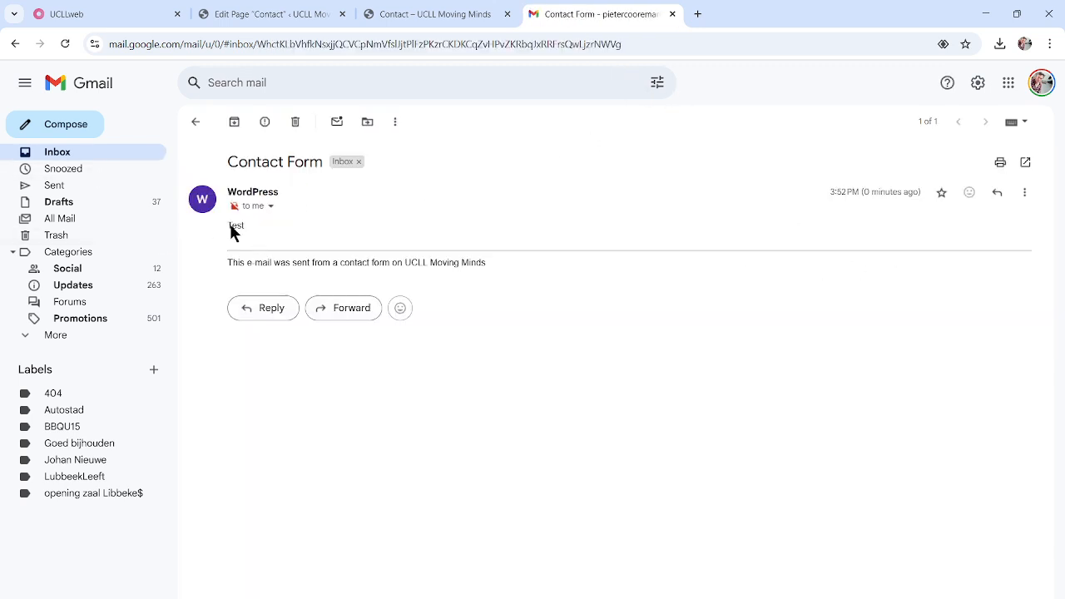
drag(231, 223, 352, 223)
click(352, 224)
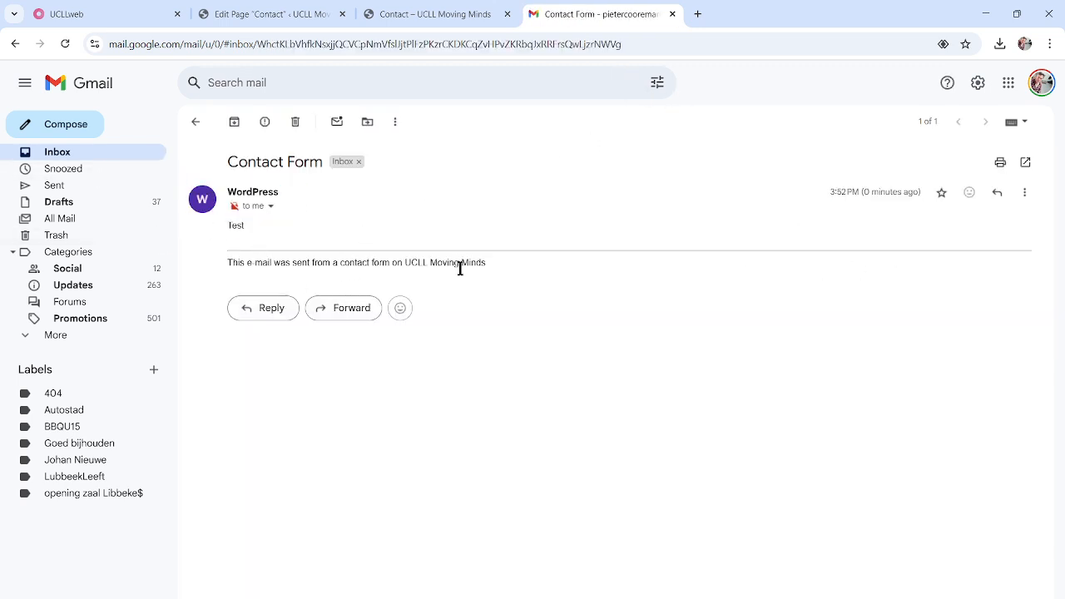
click(442, 15)
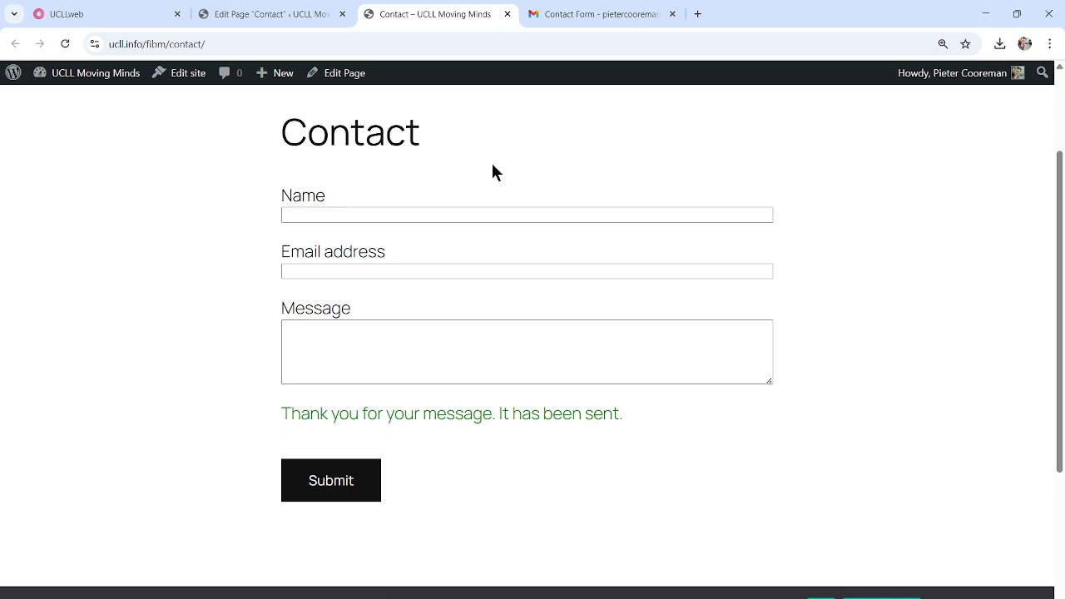
Open Settings > Getwid and check the Contact Form Recipient Email Address
mouse_move(91, 74)
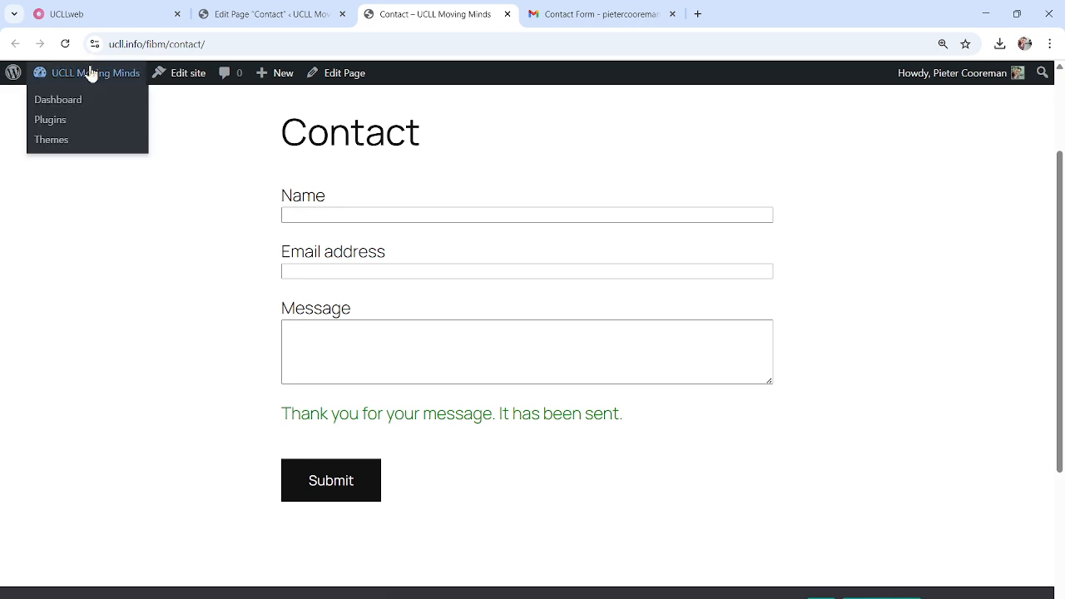
click(70, 100)
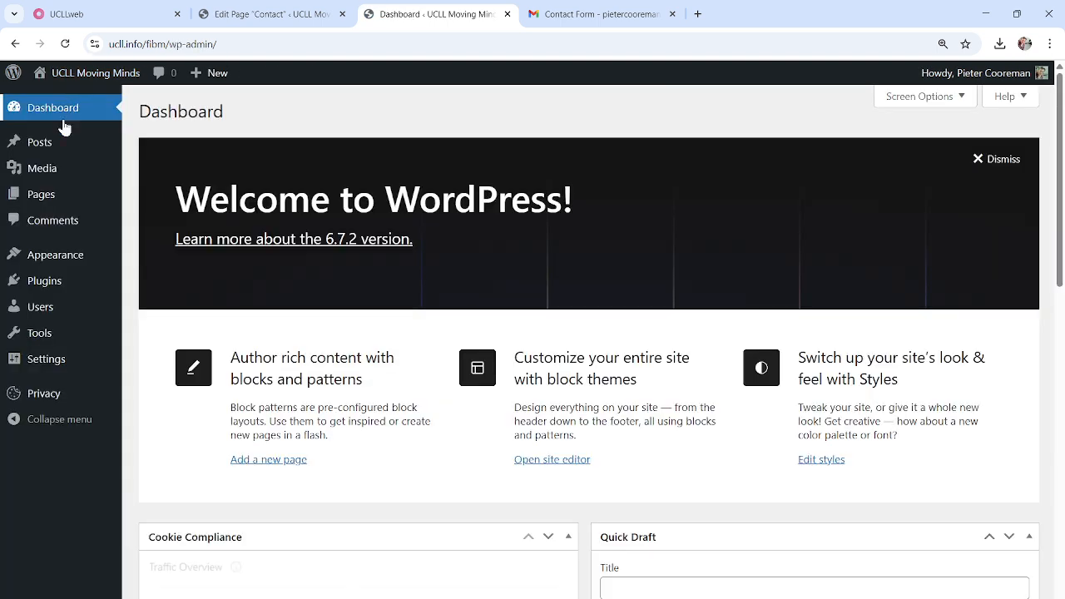
mouse_move(52, 370)
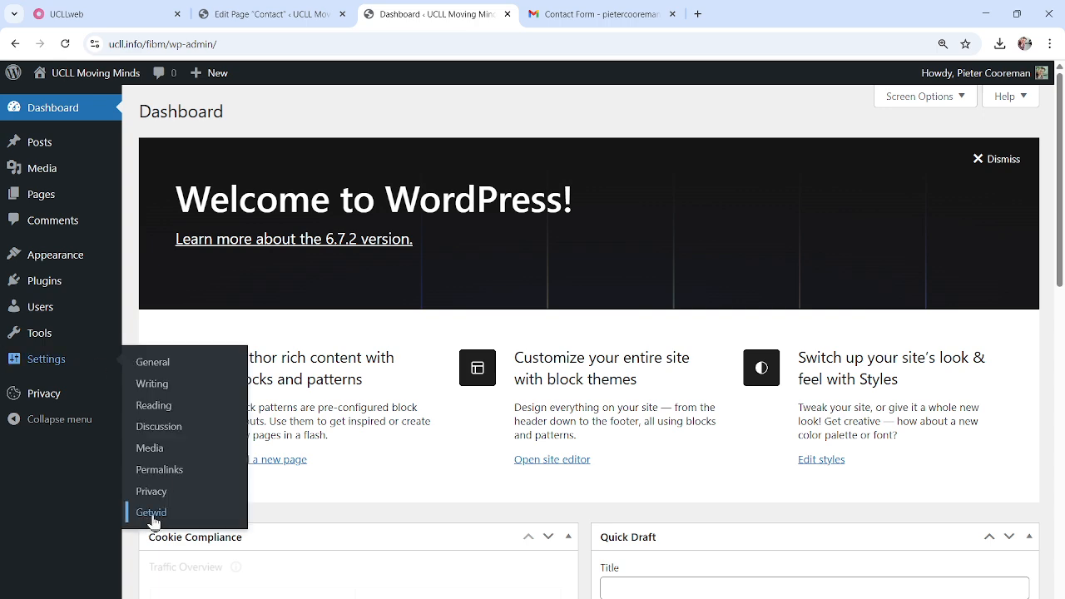
click(151, 512)
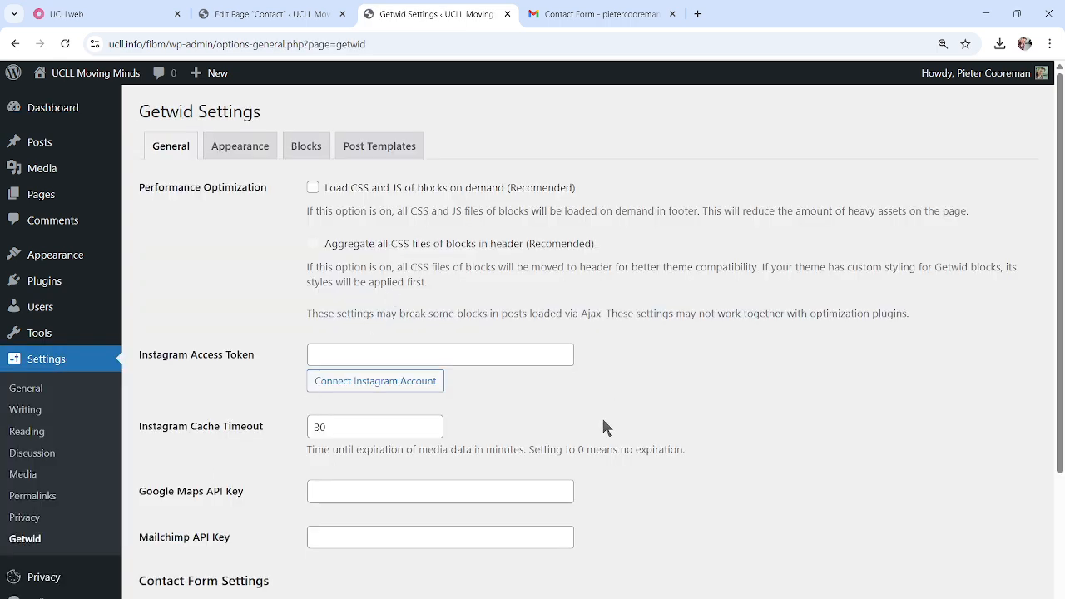
scroll(600, 420, down, 3)
click(502, 407)
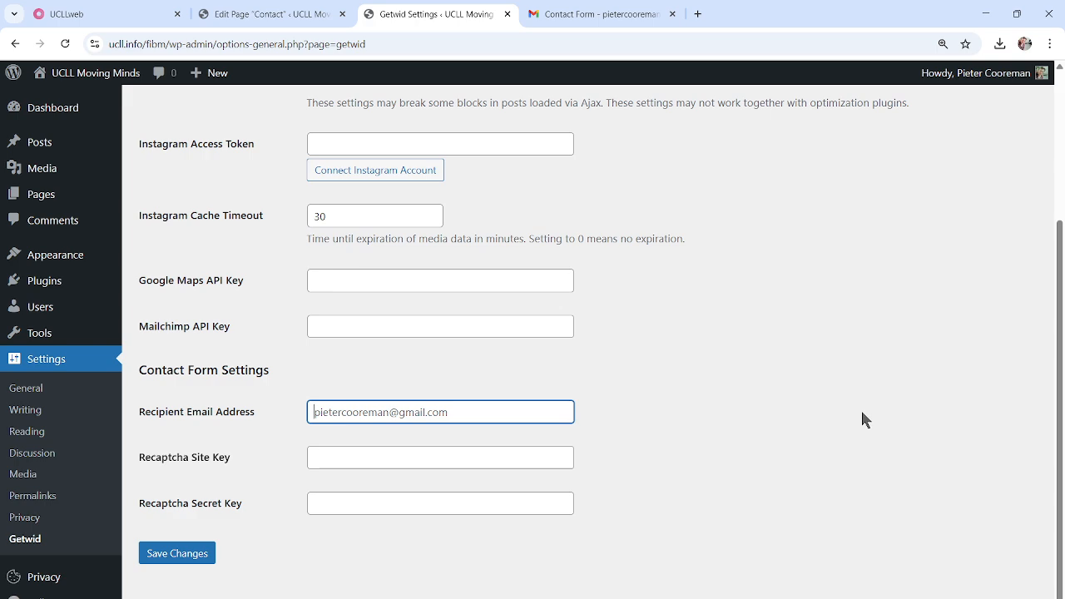
scroll(862, 418, up, 1)
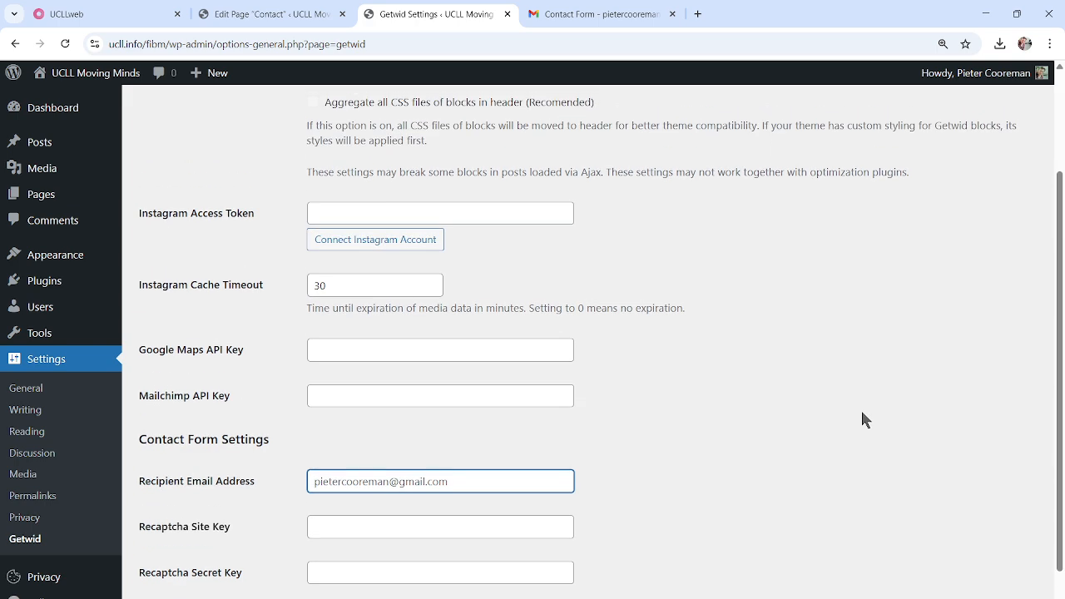
scroll(862, 418, up, 2)
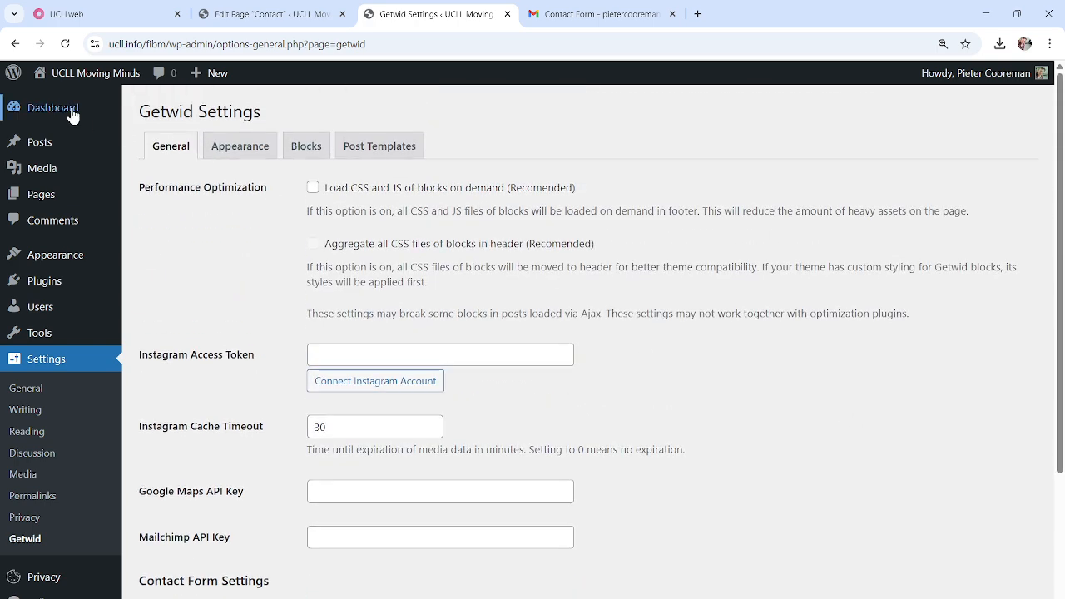
mouse_move(76, 85)
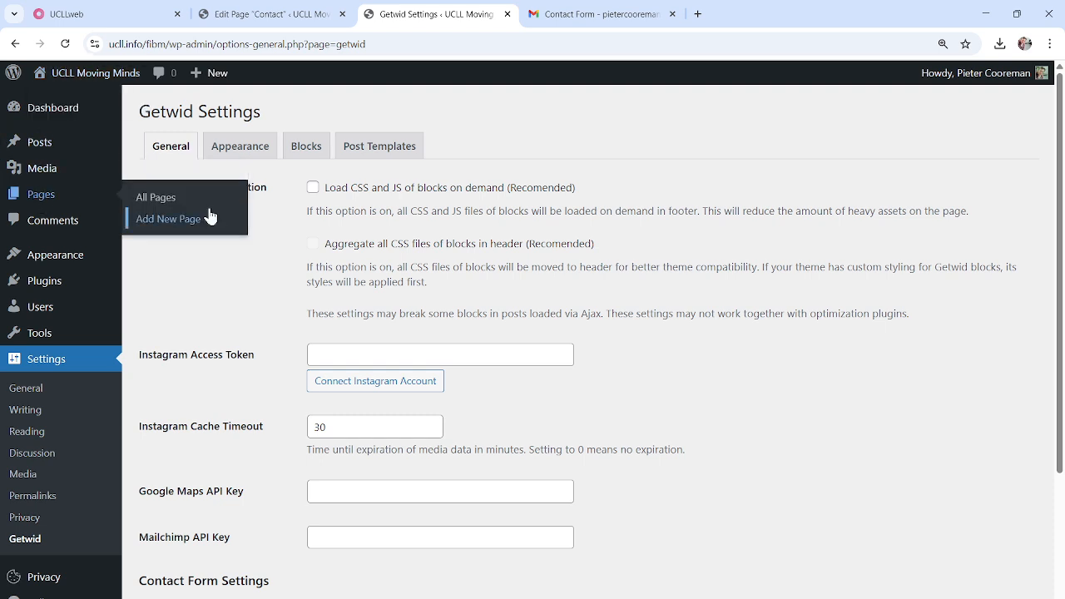
Return to the Contact page editor and open the Contact Form block's options menu
click(36, 197)
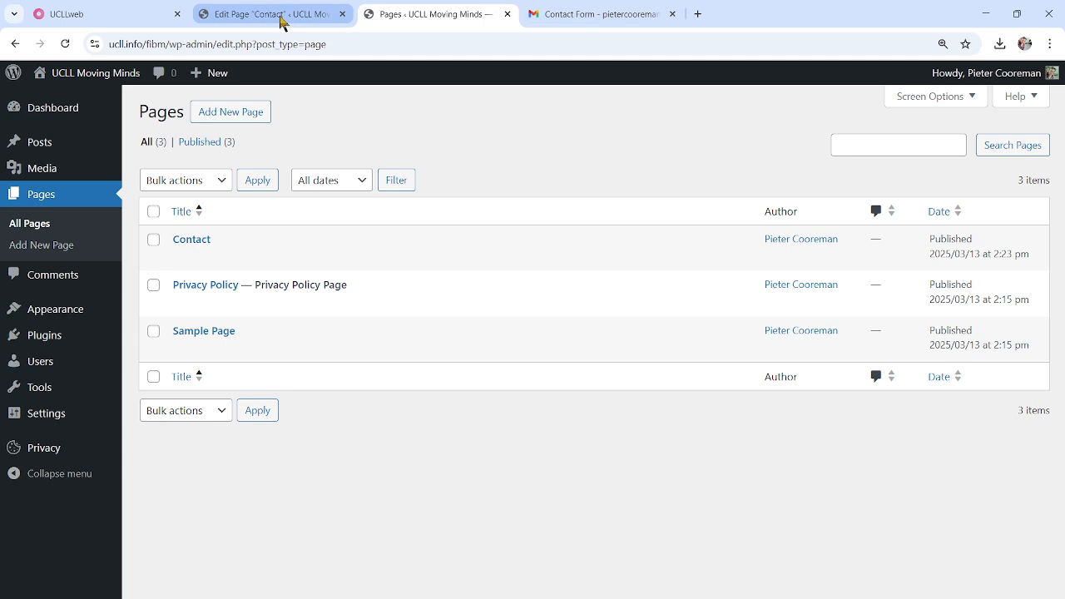
click(281, 17)
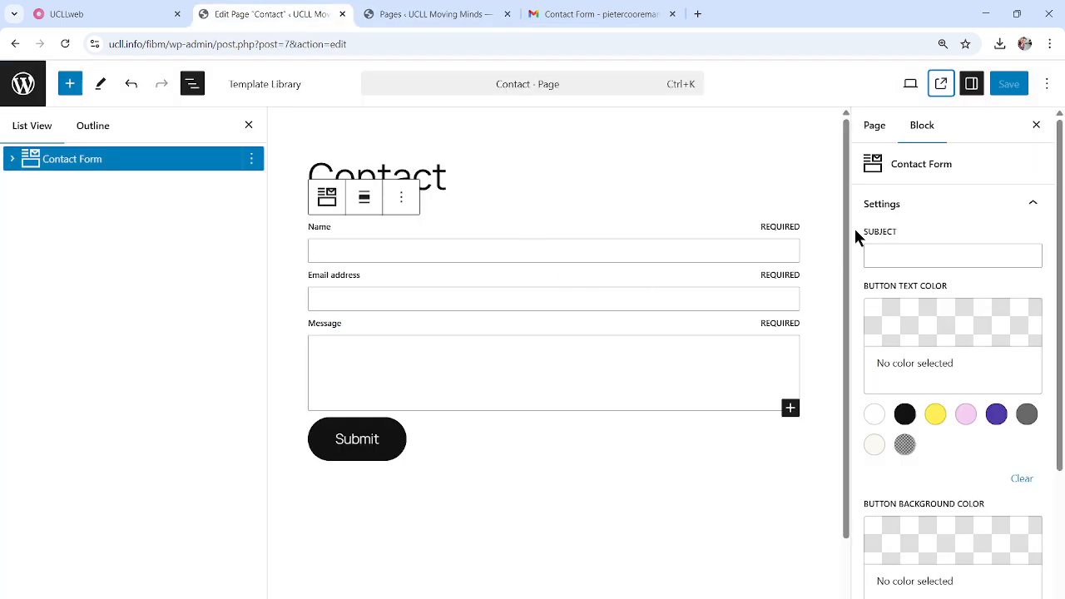
scroll(849, 237, down, 1)
scroll(850, 245, up, 1)
click(251, 159)
Delete the Contact Form block and insert a Getwid Section using /sec
click(303, 444)
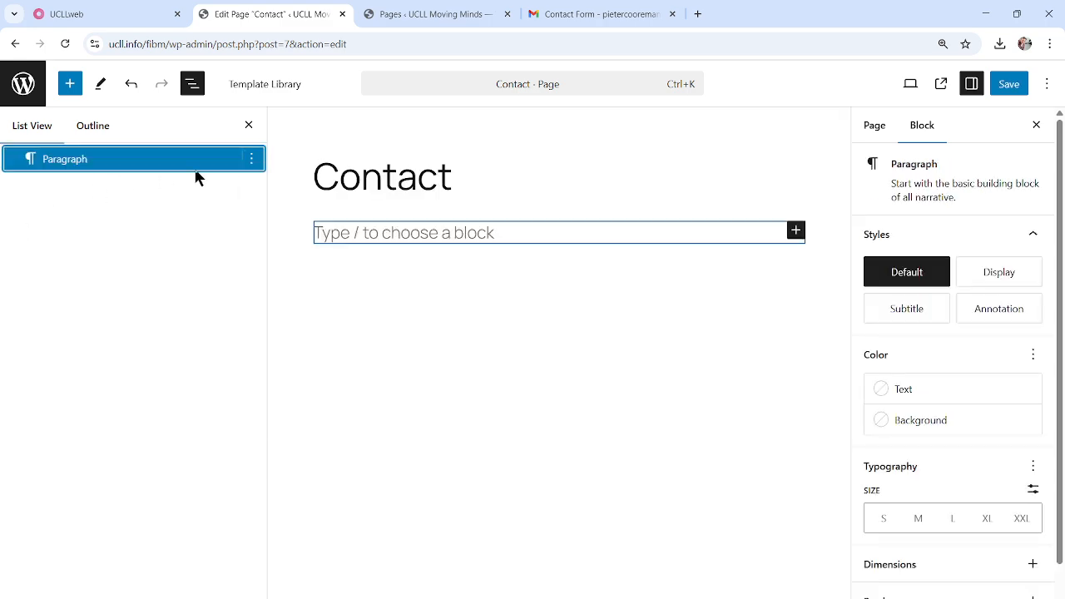
click(425, 236)
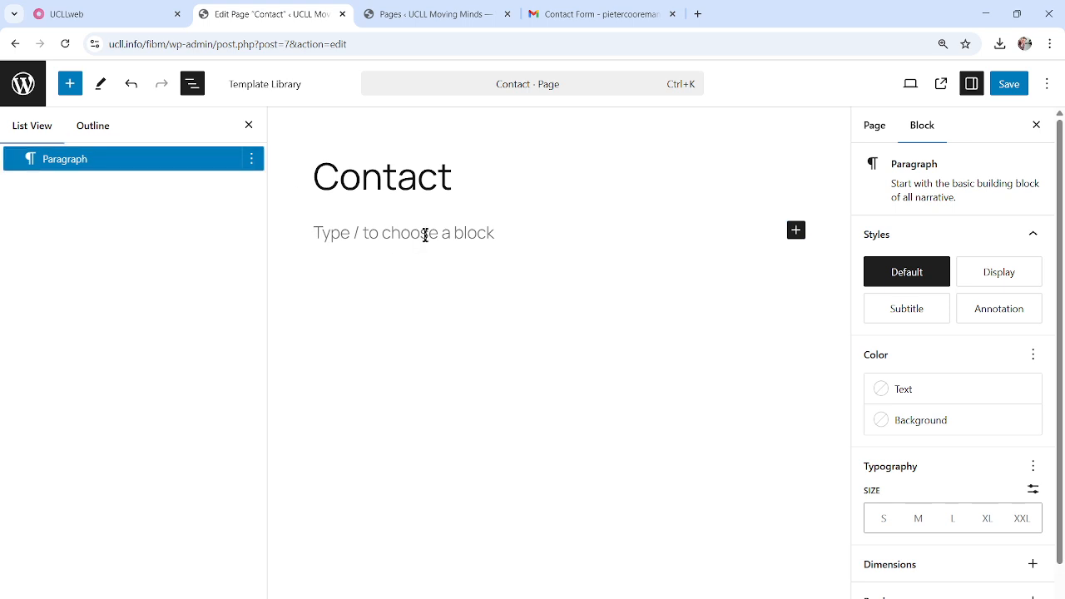
text(/sec)
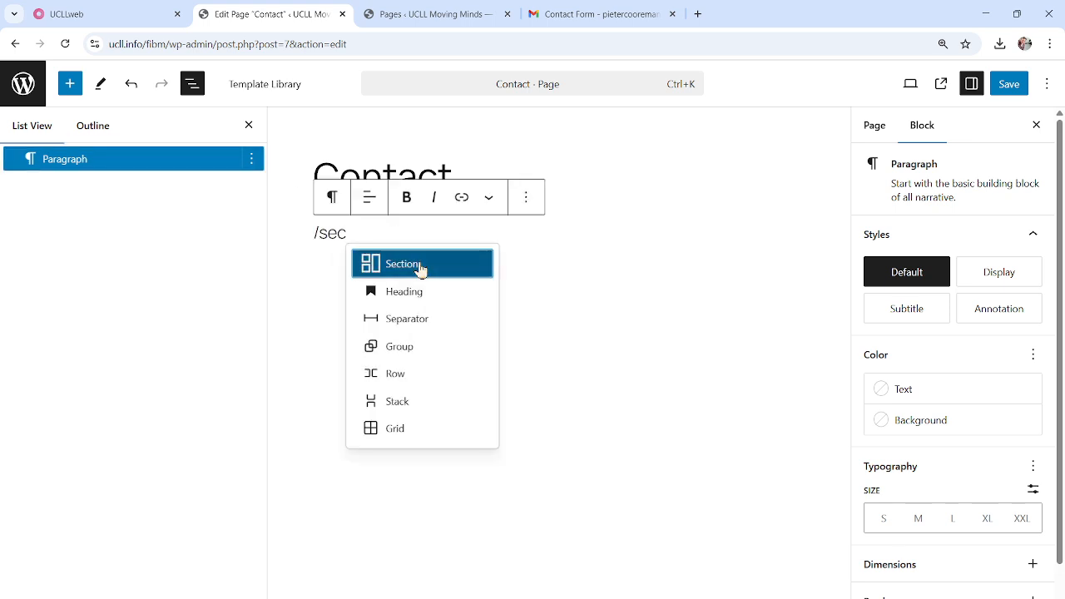
click(420, 266)
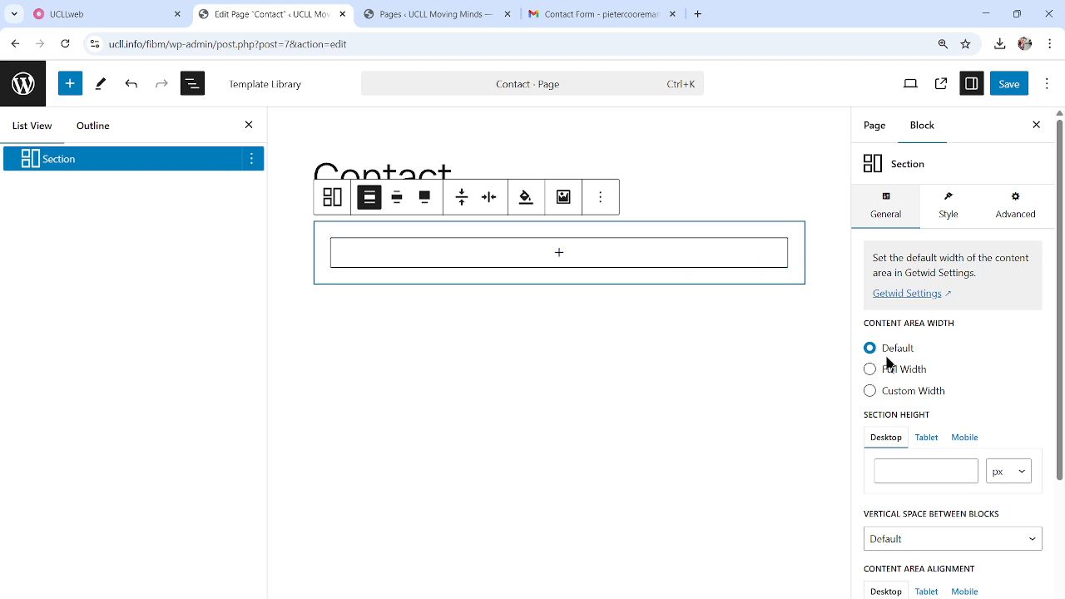
Make the Section full width with a pink background
click(424, 197)
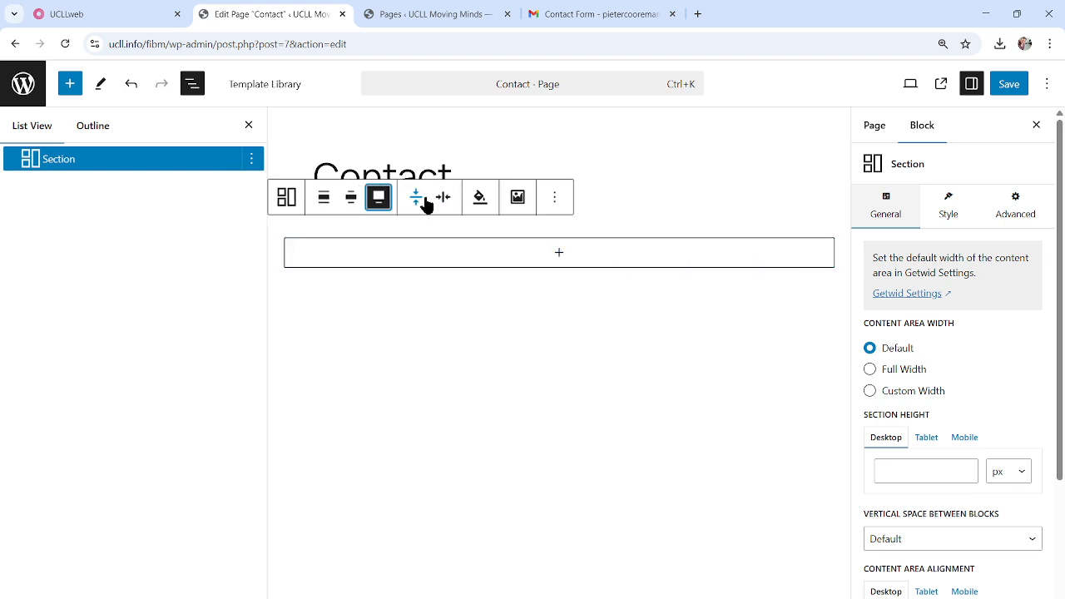
click(480, 200)
click(496, 277)
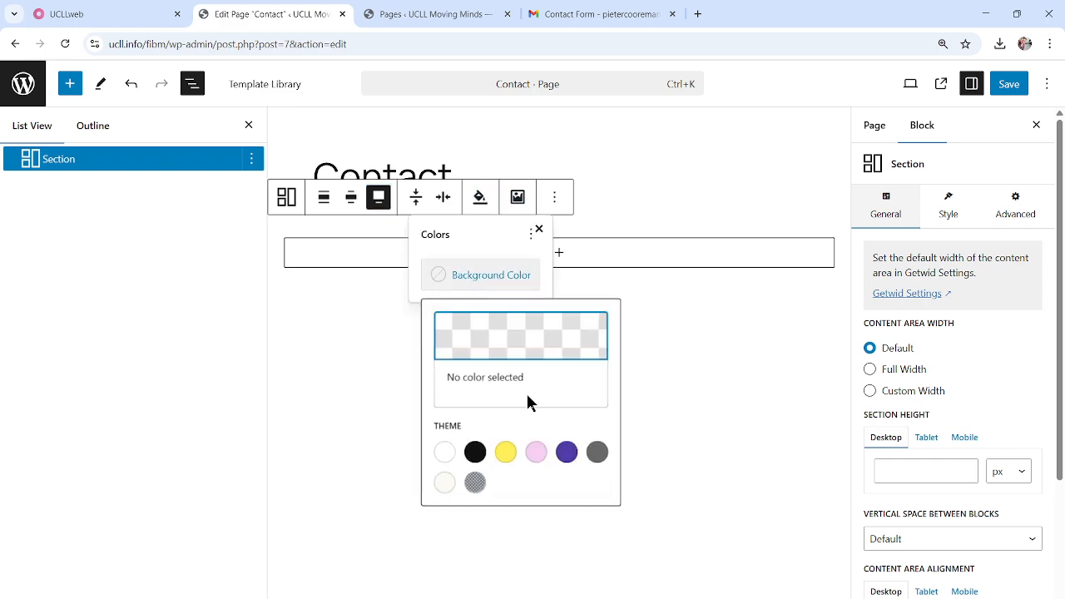
click(537, 453)
Add an empty Paragraph block inside the pink Section
click(561, 255)
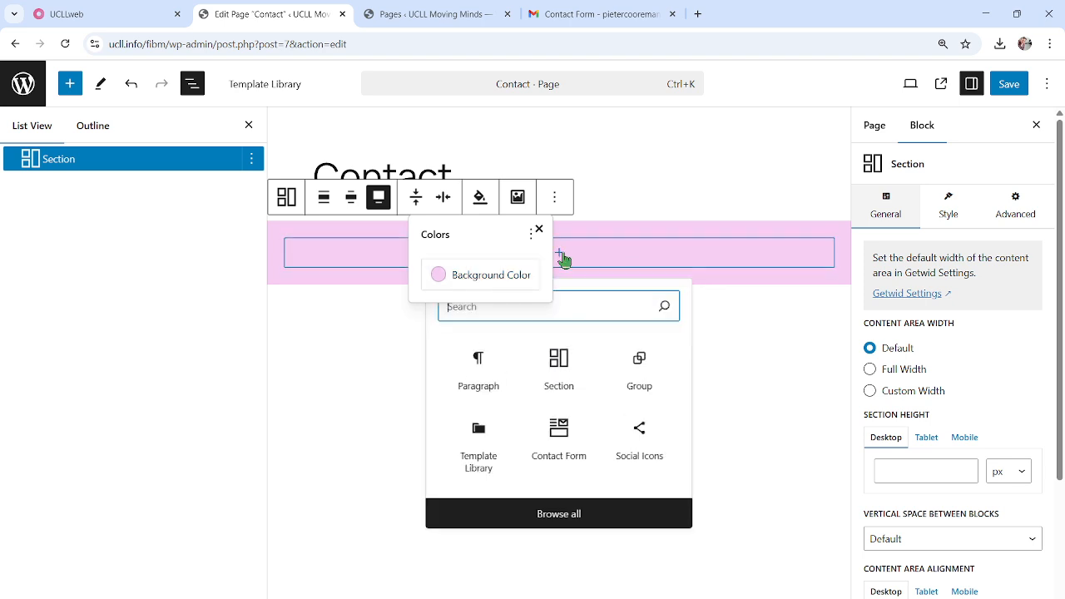
click(563, 260)
click(561, 258)
click(539, 230)
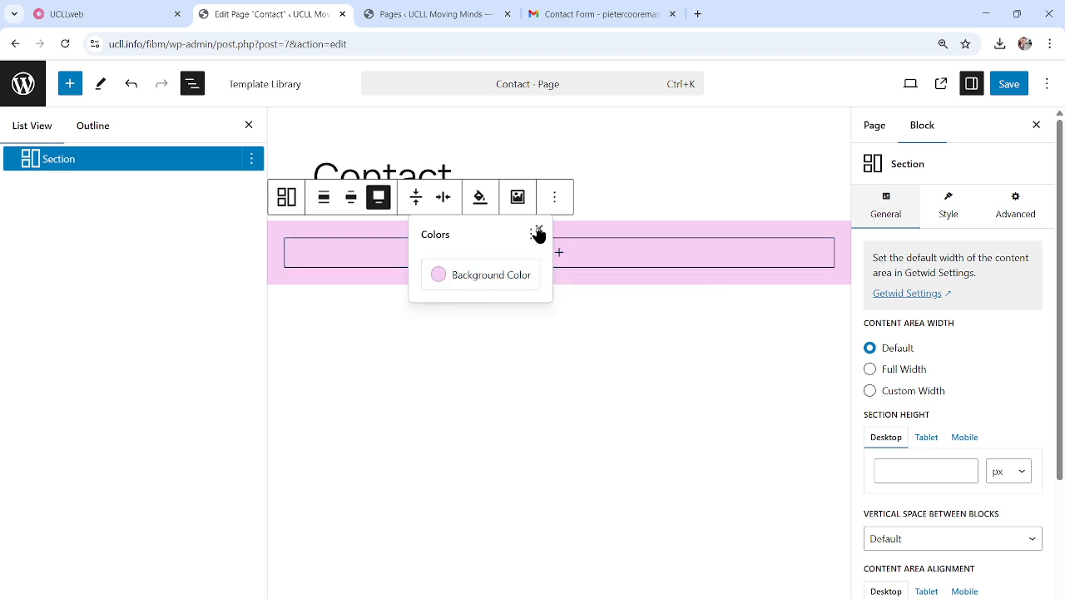
click(561, 258)
click(477, 378)
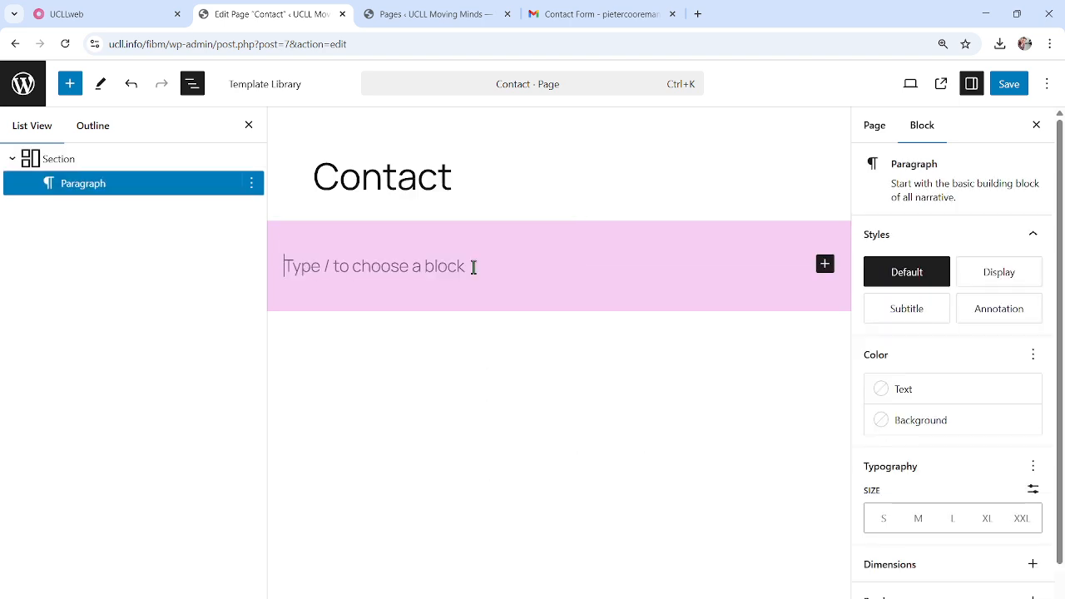
Enter 'This is a paragraph.' in the Section and centre-align the text
text(Thsis)
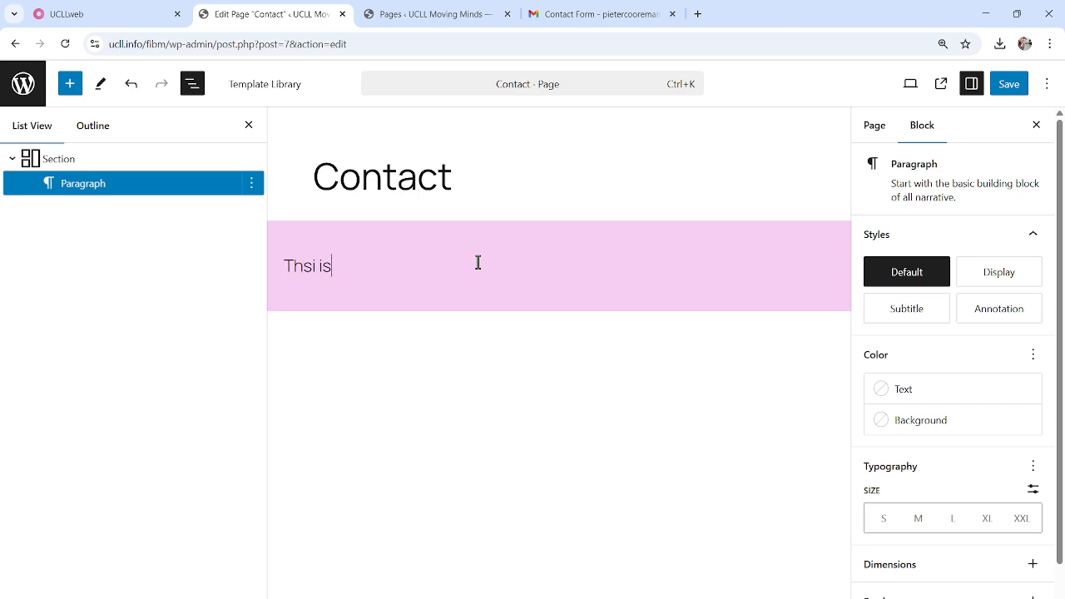
key(BackSpace)
key(BackSpace)
text(s is a paragraph.)
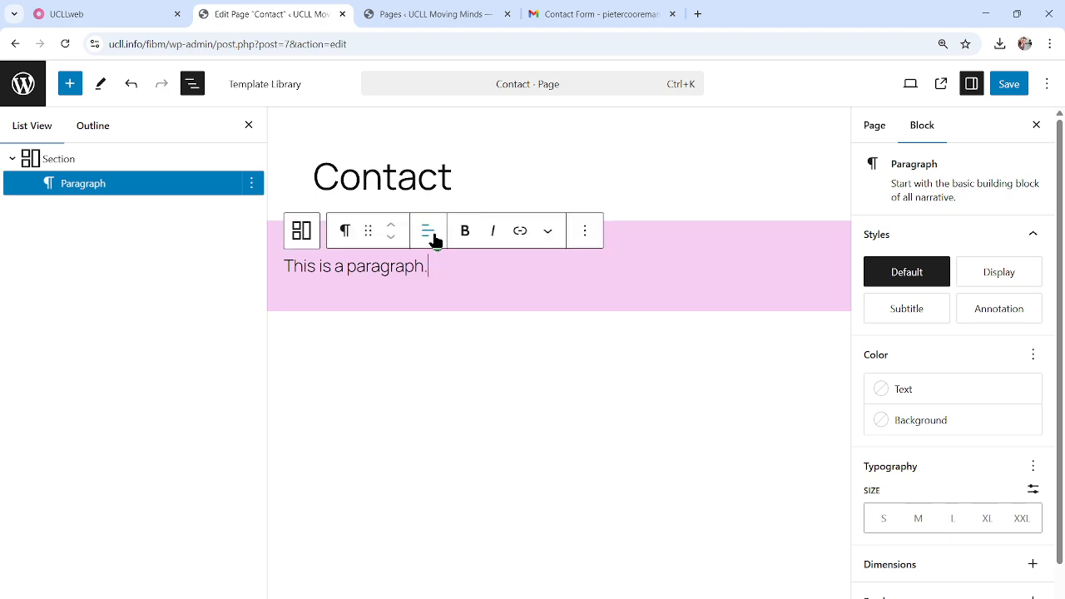
click(429, 232)
click(484, 307)
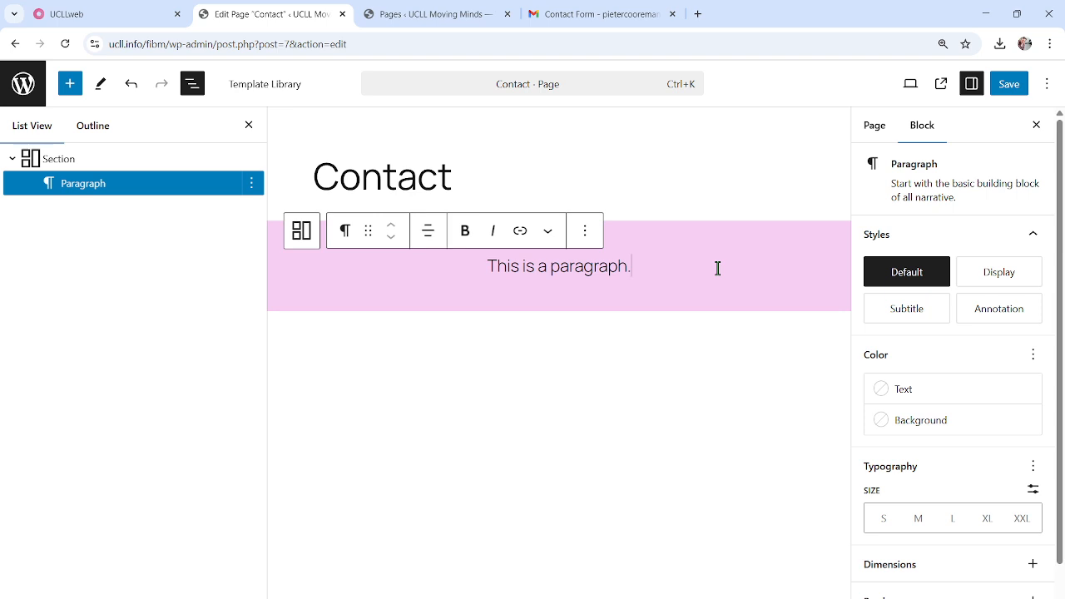
click(31, 158)
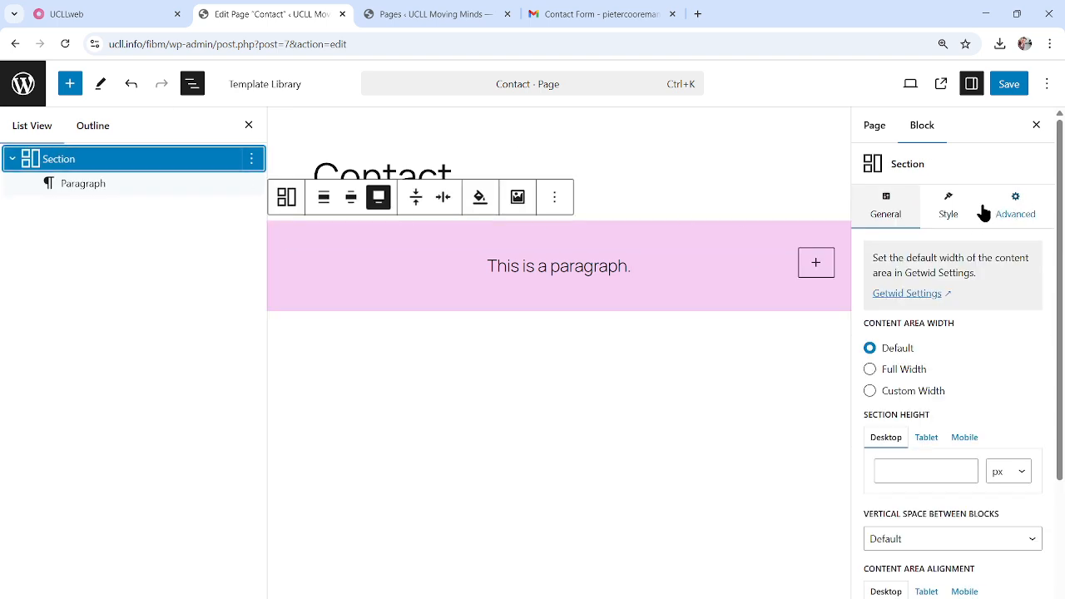
Set the pink Section's top padding to Large and link it to all four sides
click(955, 212)
scroll(946, 416, down, 2)
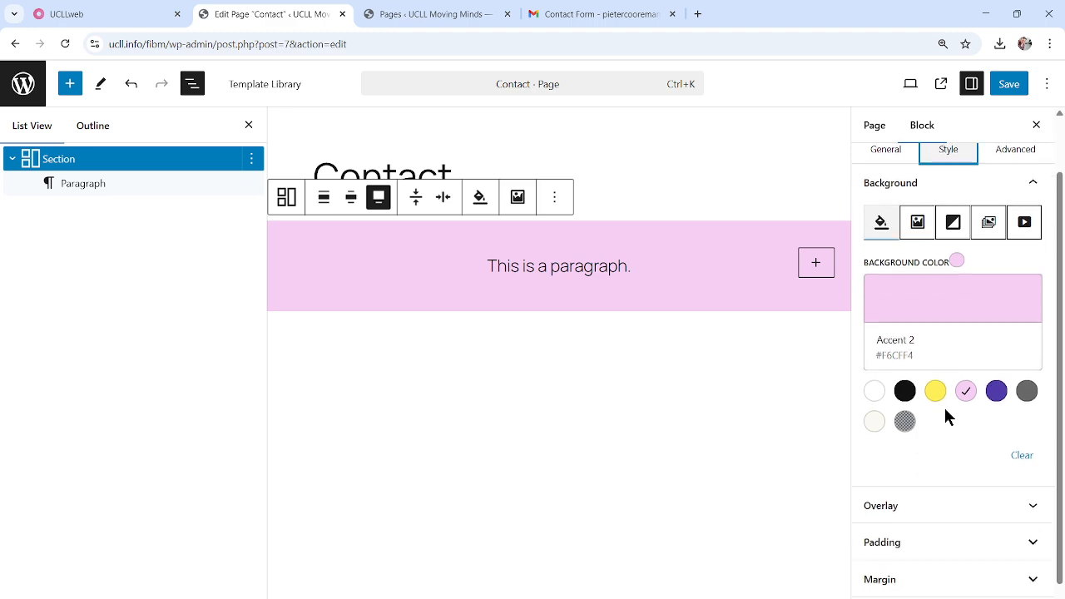
click(936, 526)
scroll(975, 500, down, 2)
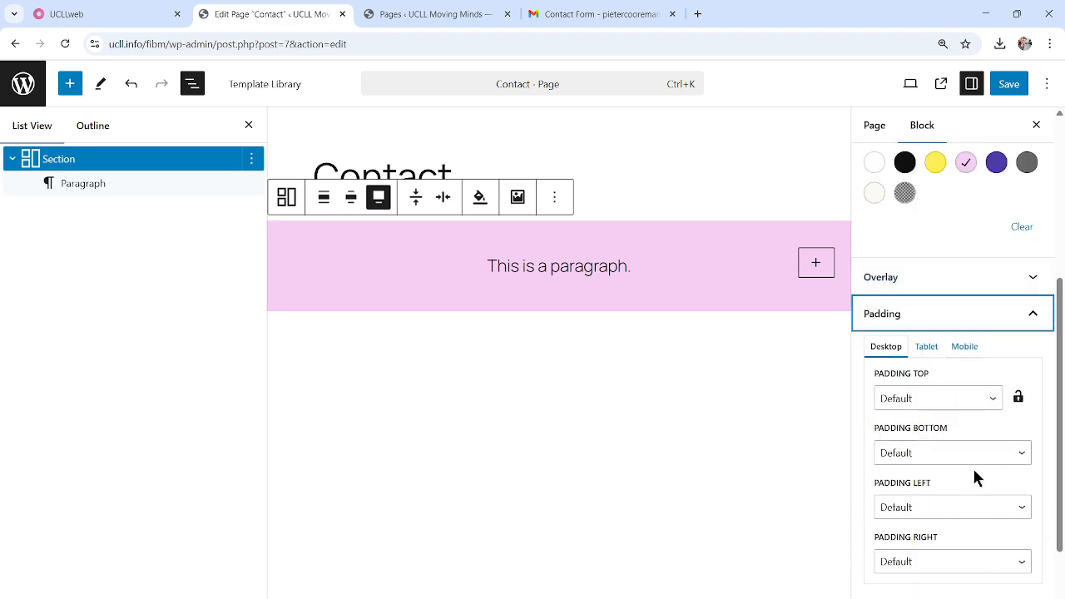
click(993, 400)
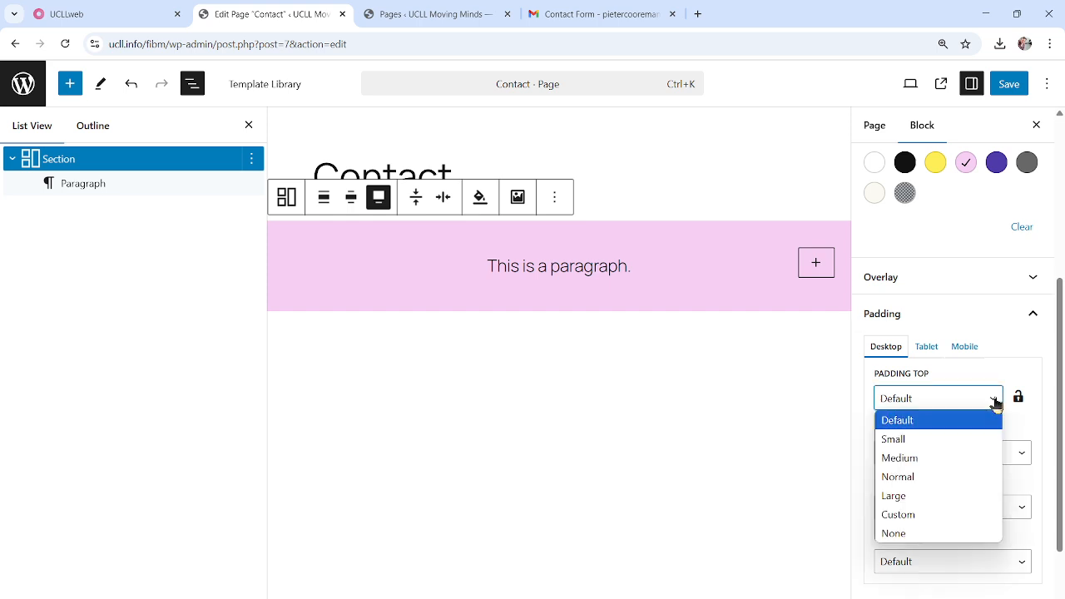
click(918, 505)
click(1019, 401)
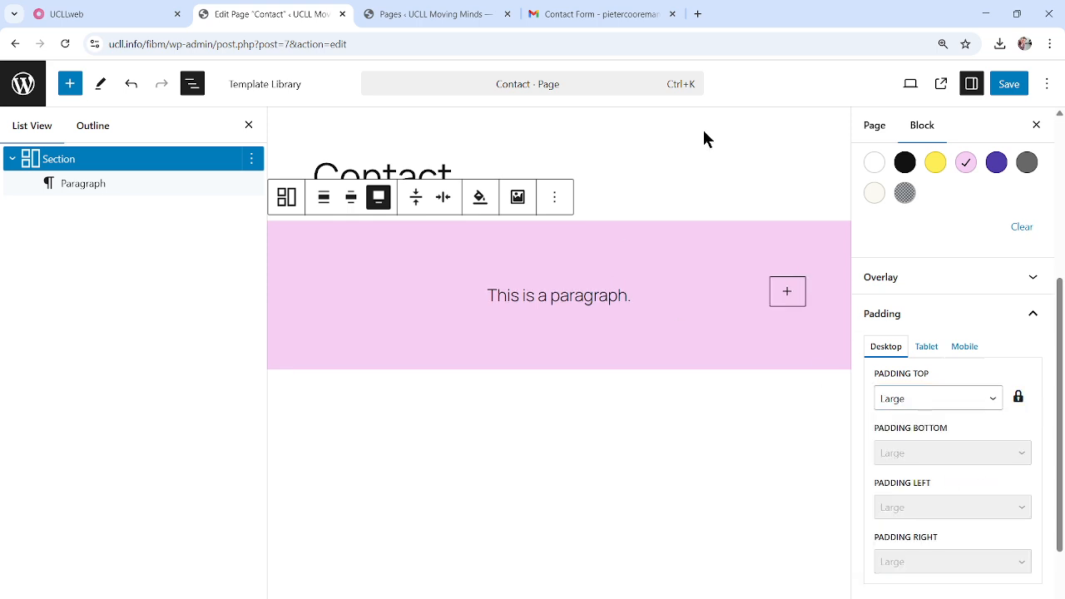
click(559, 300)
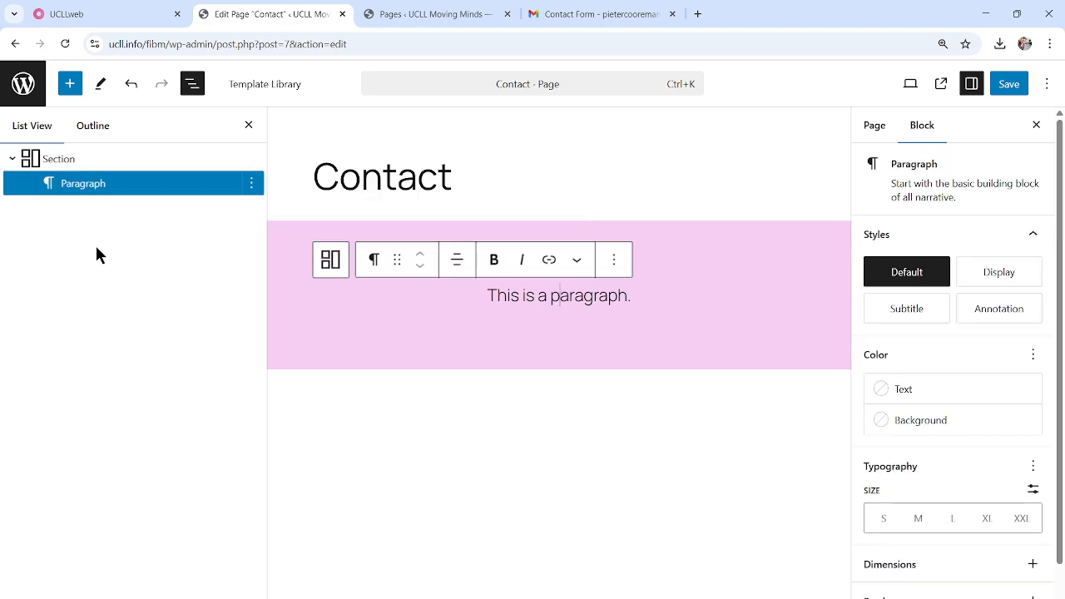
click(50, 159)
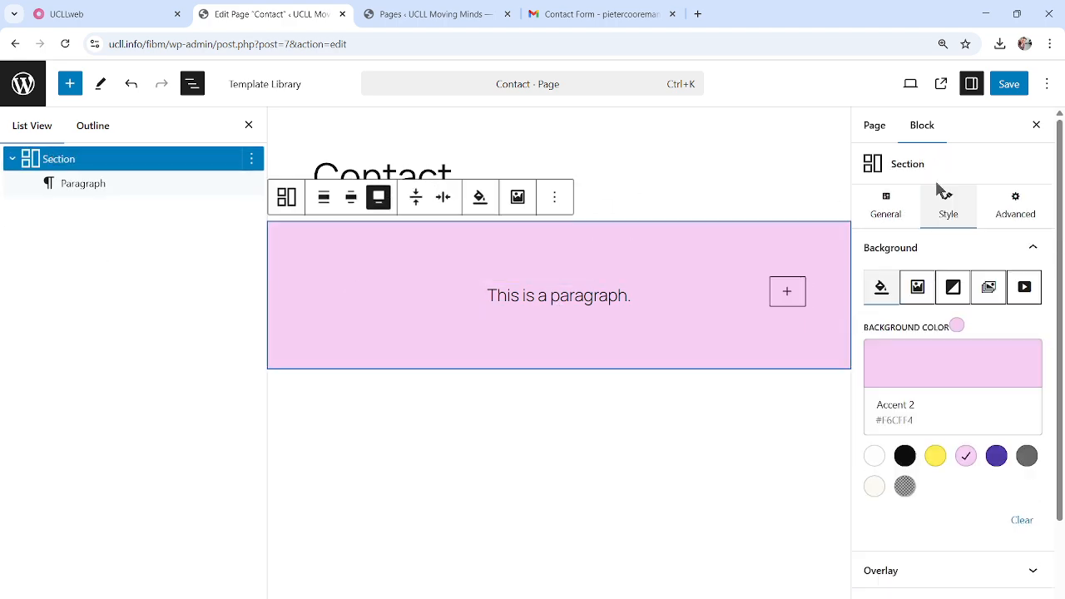
Give the Section a Fade In Up Short entrance animation, save, and view the live page
click(1016, 204)
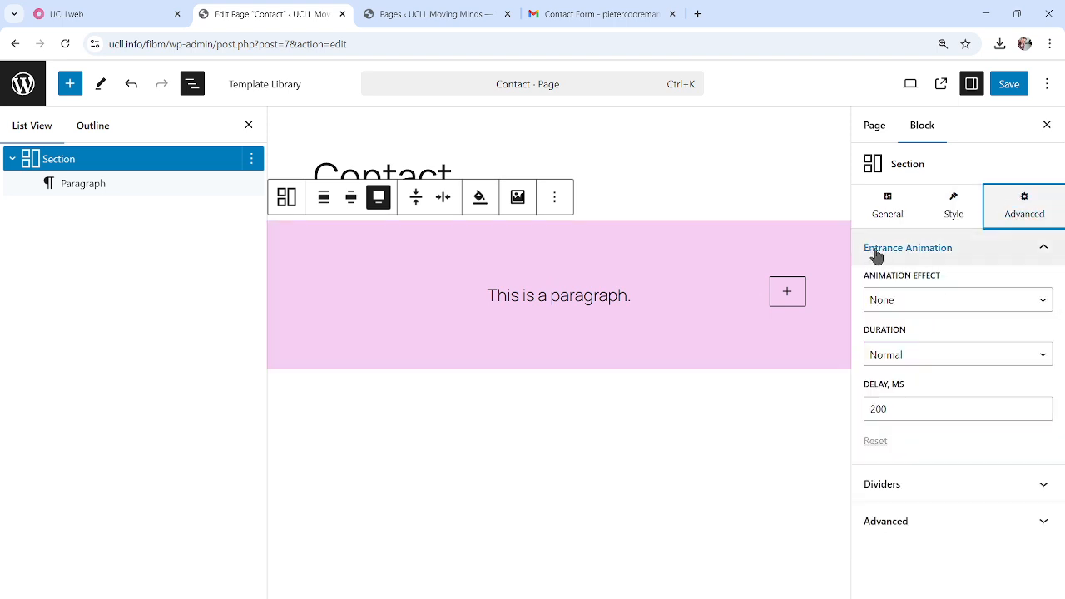
click(915, 305)
scroll(929, 454, down, 5)
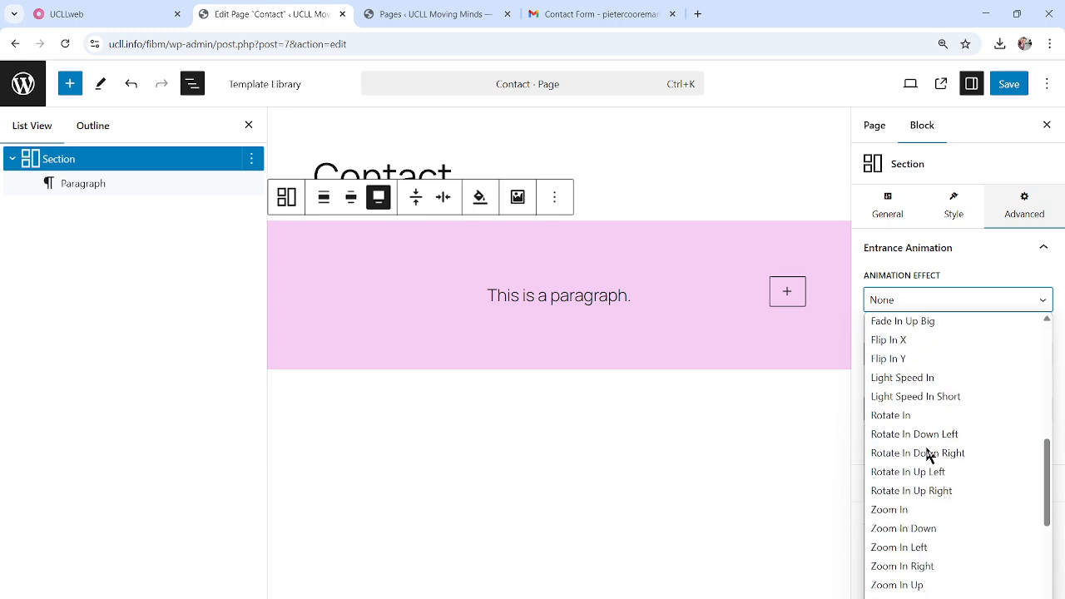
scroll(946, 466, down, 4)
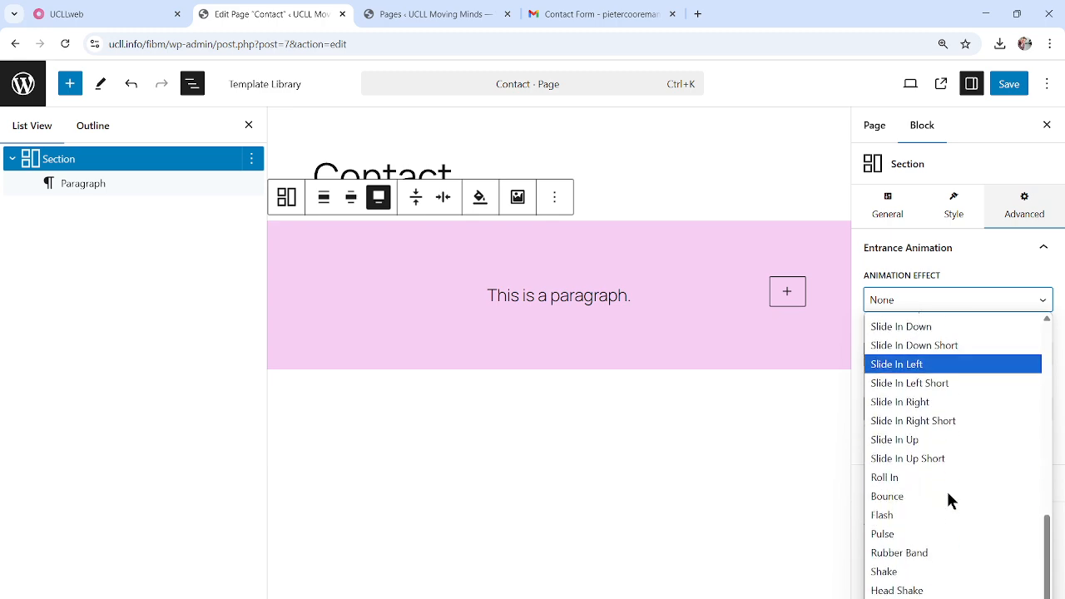
click(950, 458)
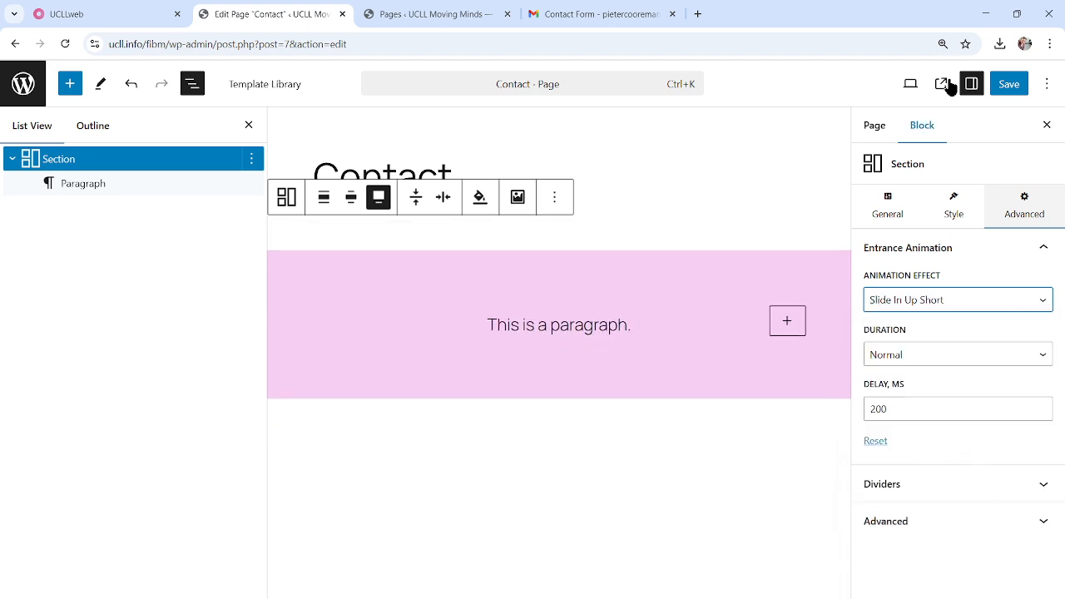
click(934, 300)
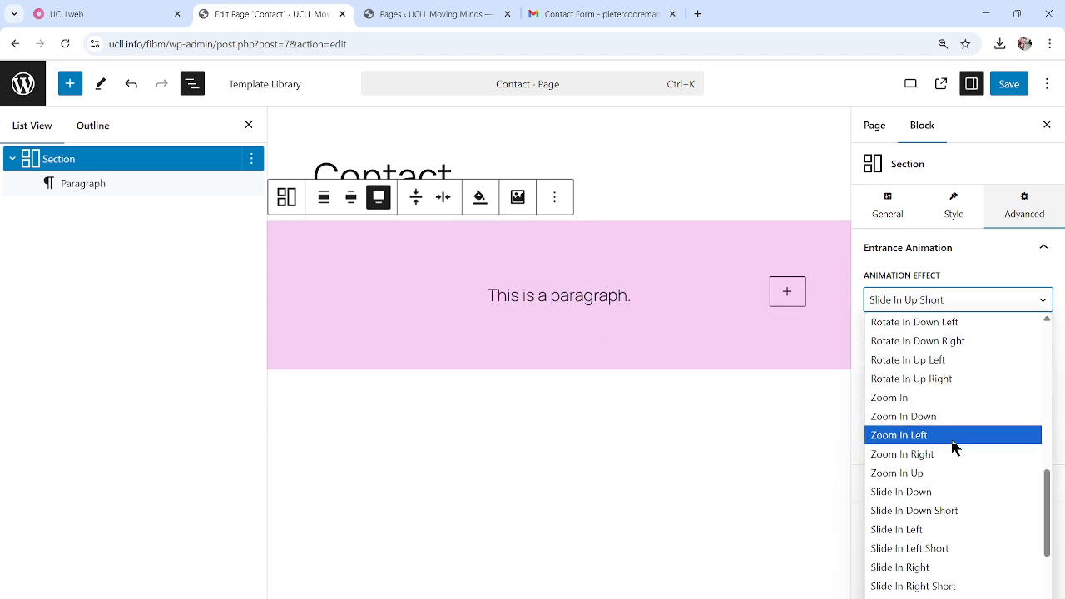
scroll(952, 443, up, 4)
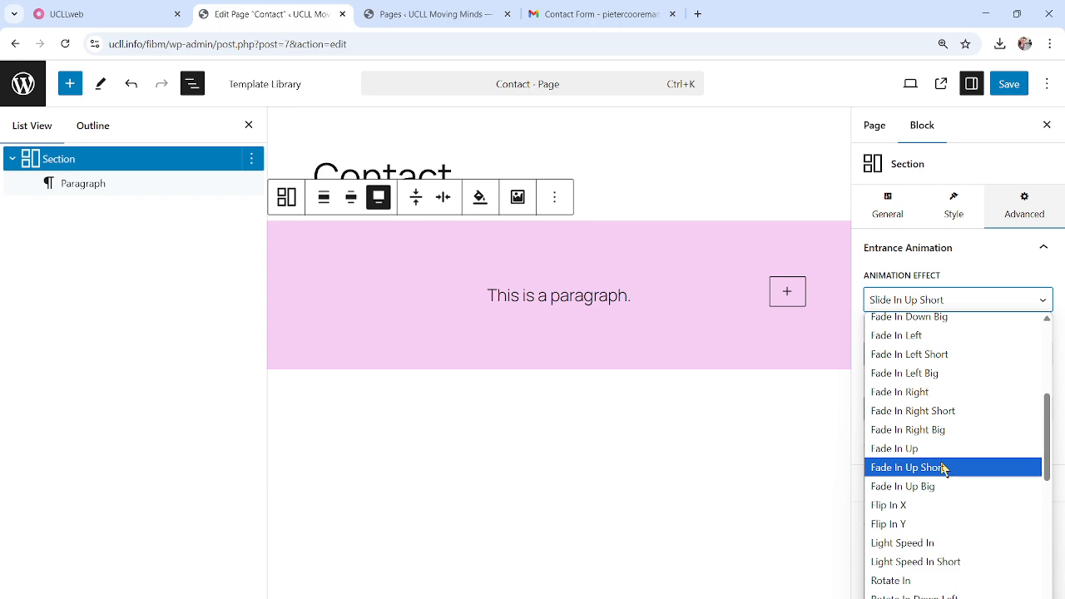
click(943, 468)
click(1020, 88)
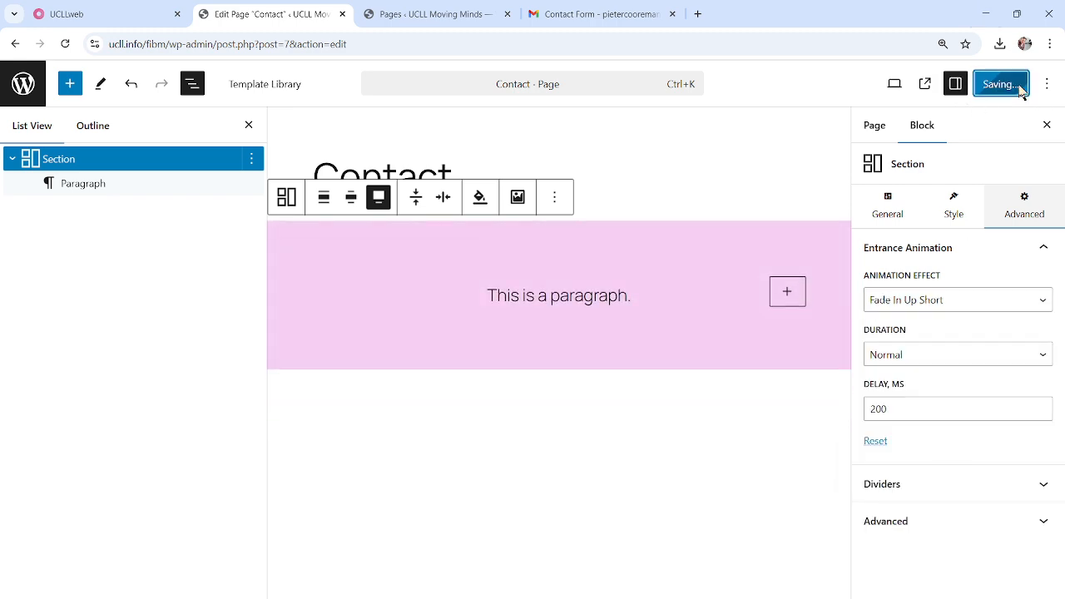
click(943, 85)
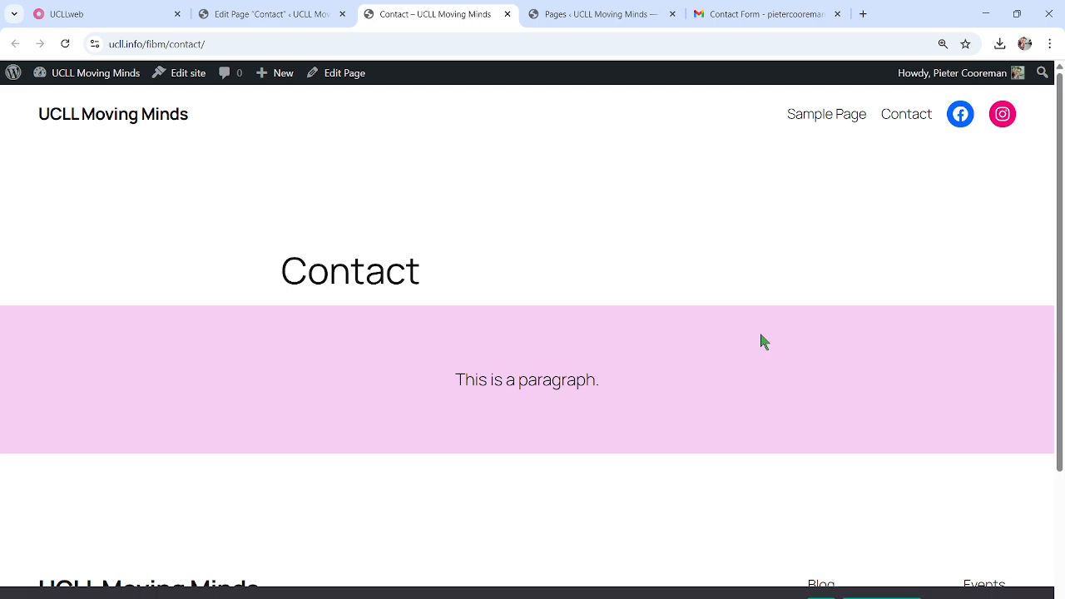
Scroll the live Contact page to watch the pink section's animation, then return to the editor
scroll(764, 339, down, 3)
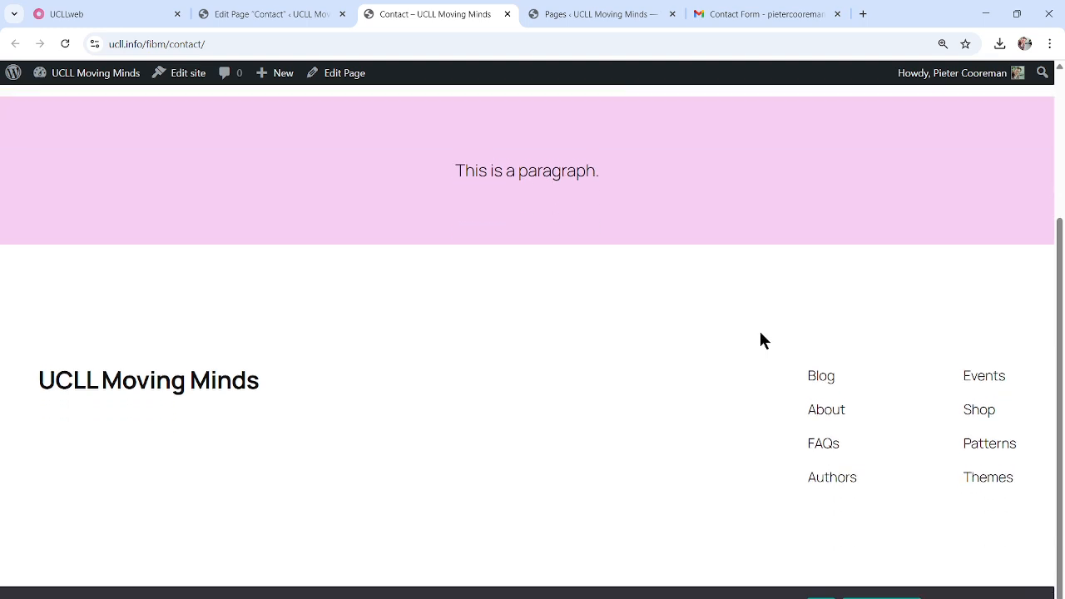
scroll(764, 338, up, 3)
scroll(762, 337, down, 2)
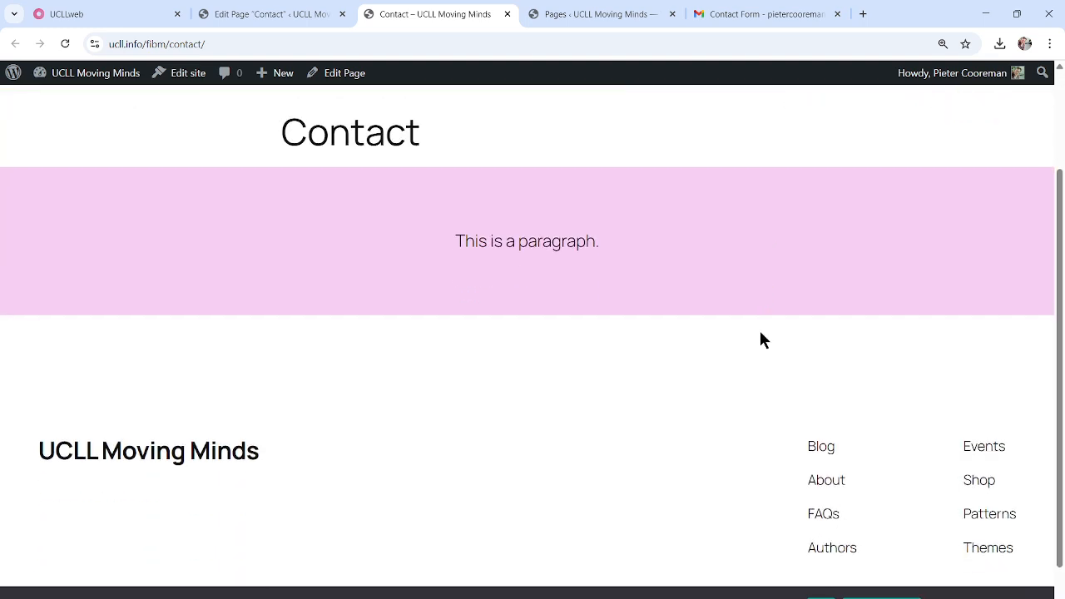
scroll(762, 338, up, 1)
scroll(762, 338, down, 2)
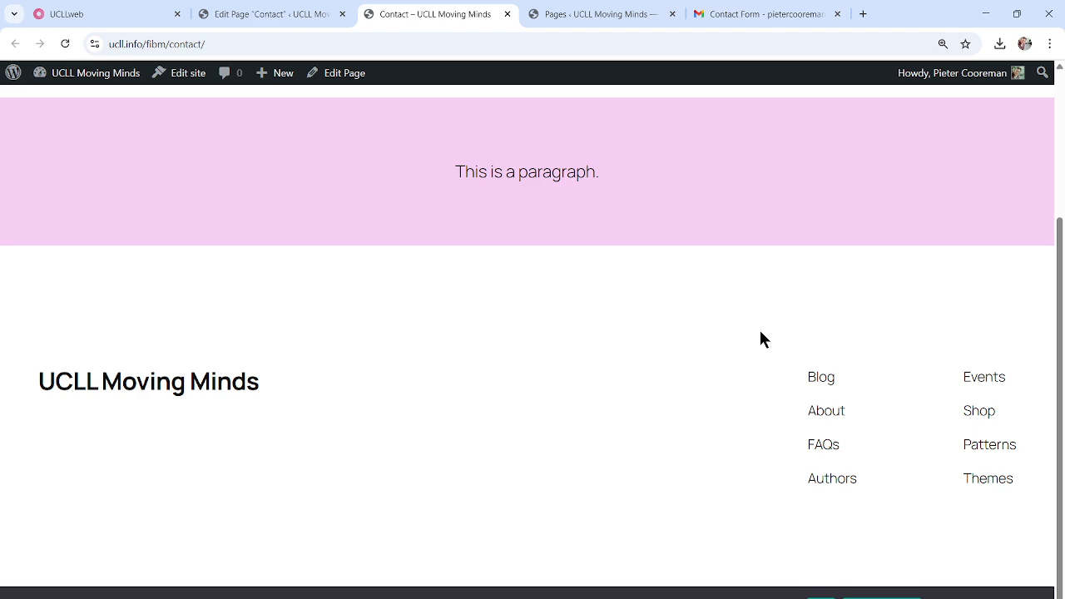
scroll(759, 331, up, 3)
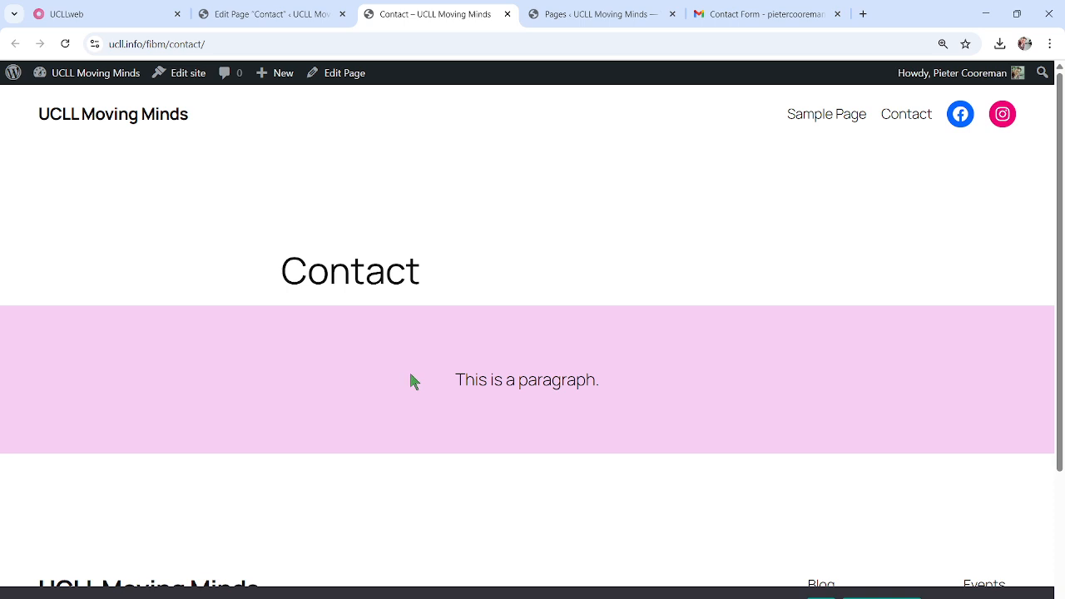
drag(410, 375, 633, 376)
click(652, 373)
scroll(653, 379, down, 3)
scroll(651, 377, up, 1)
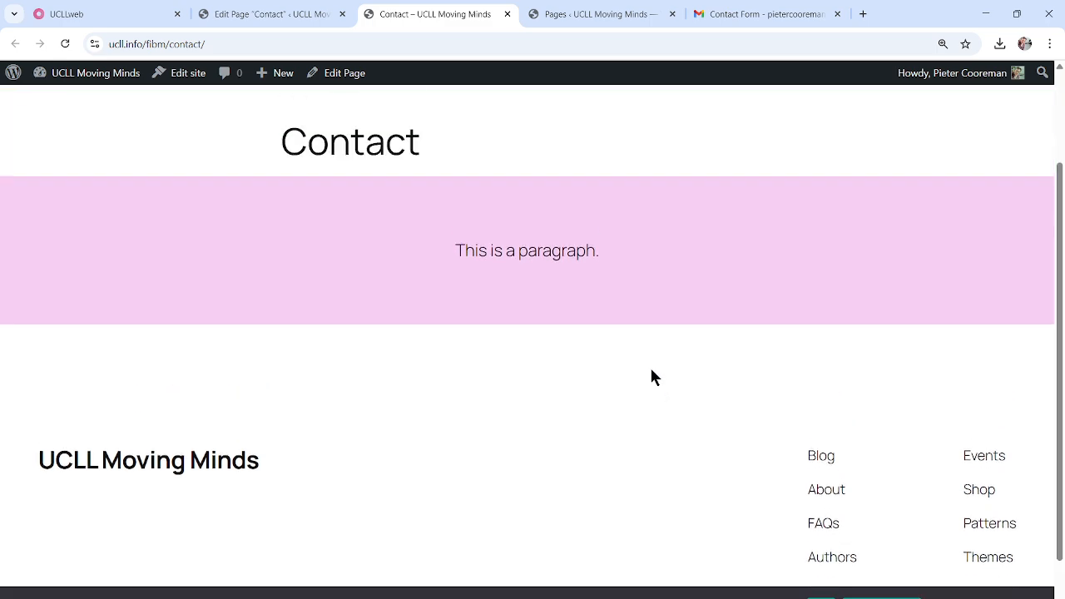
scroll(652, 372, up, 2)
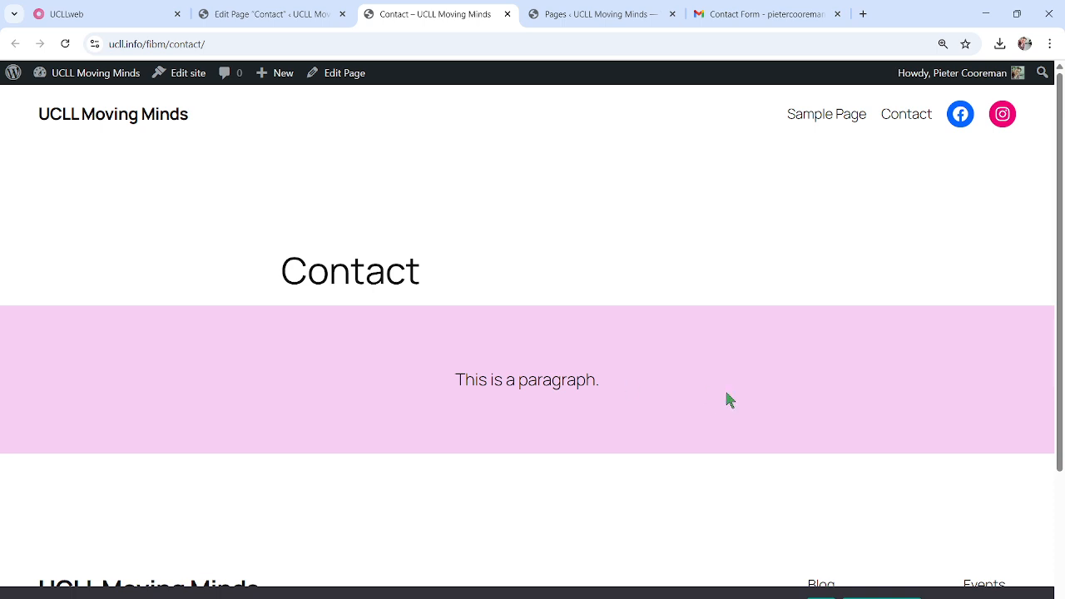
click(264, 12)
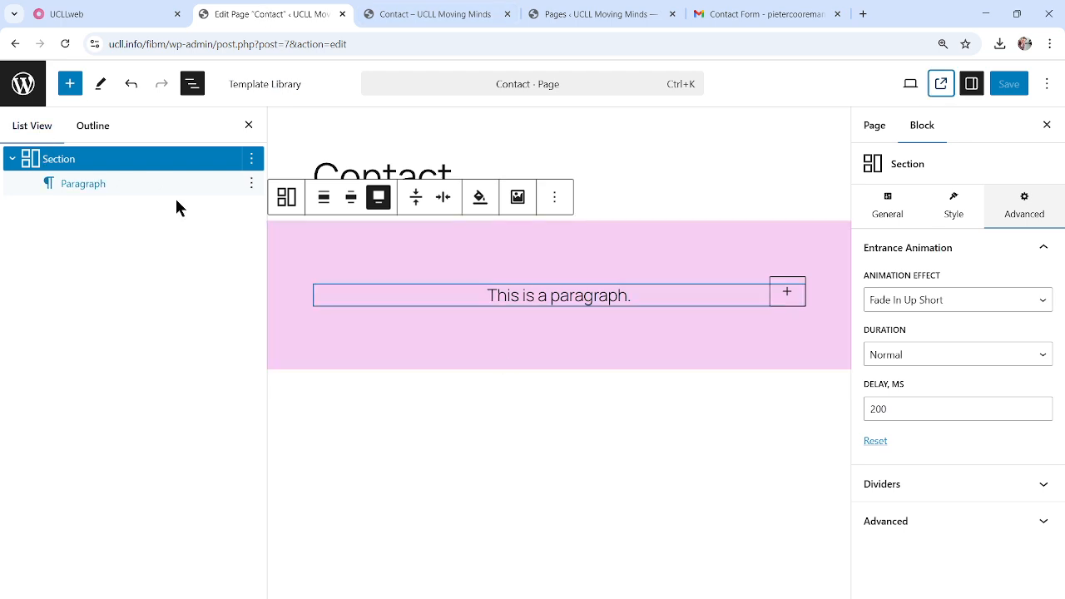
Below the pink Section, add a paragraph containing '/' followed by an empty paragraph
click(471, 464)
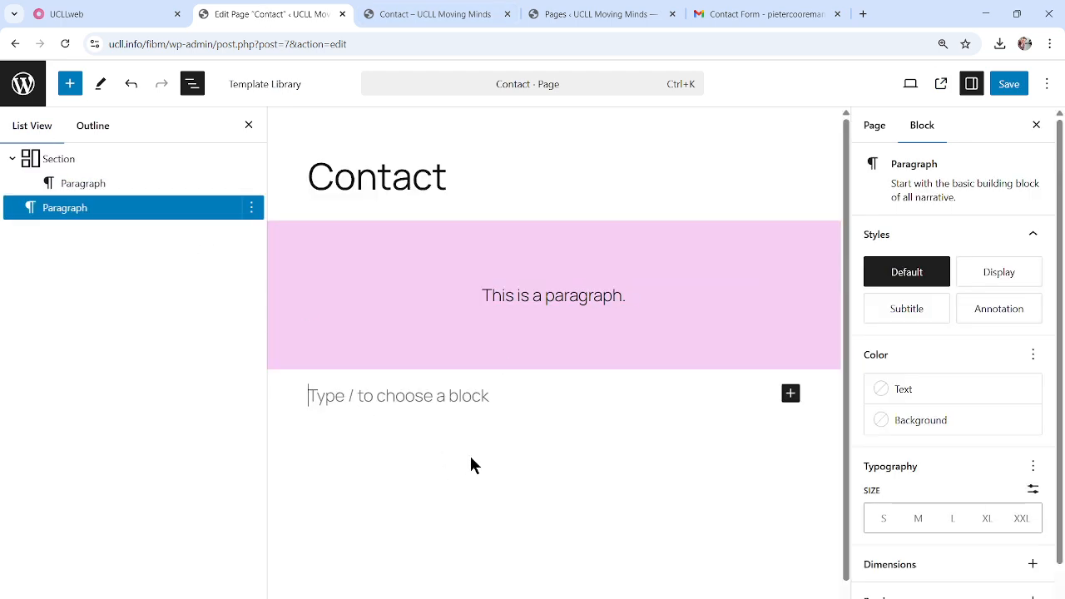
text(/)
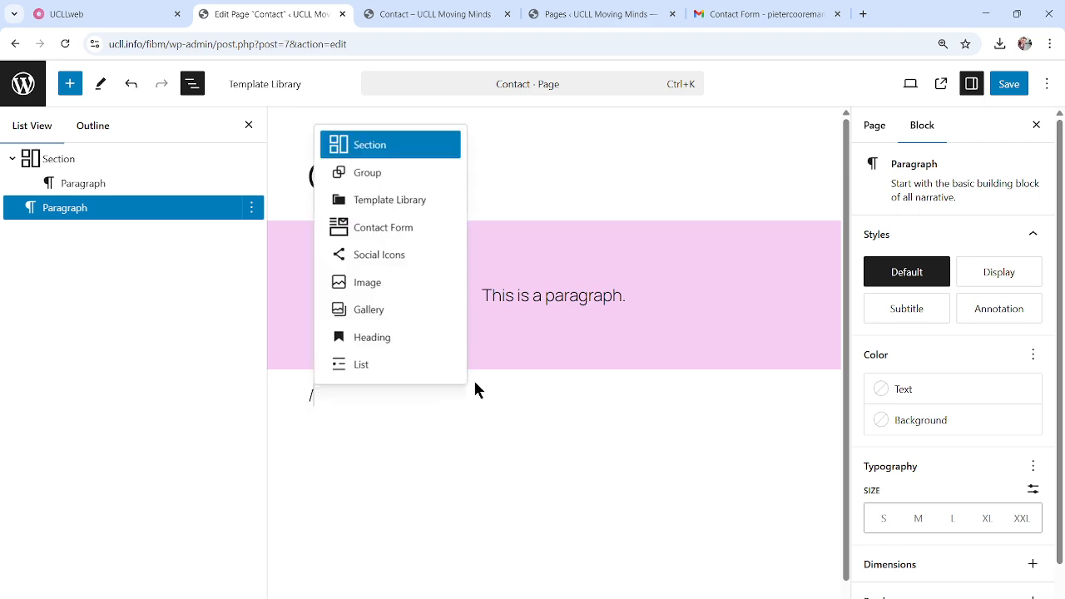
click(472, 414)
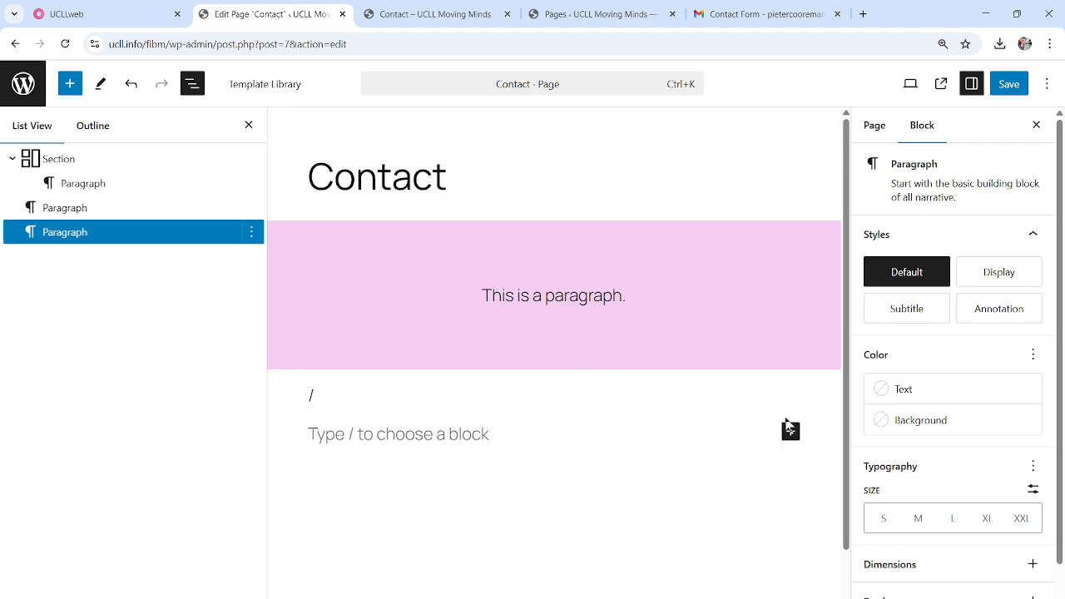
click(549, 397)
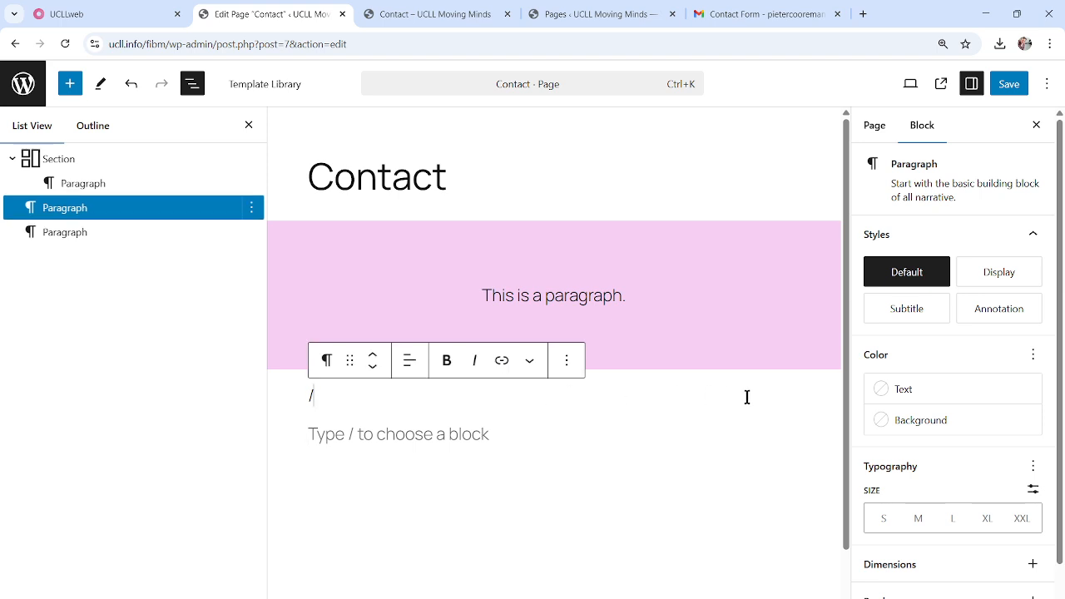